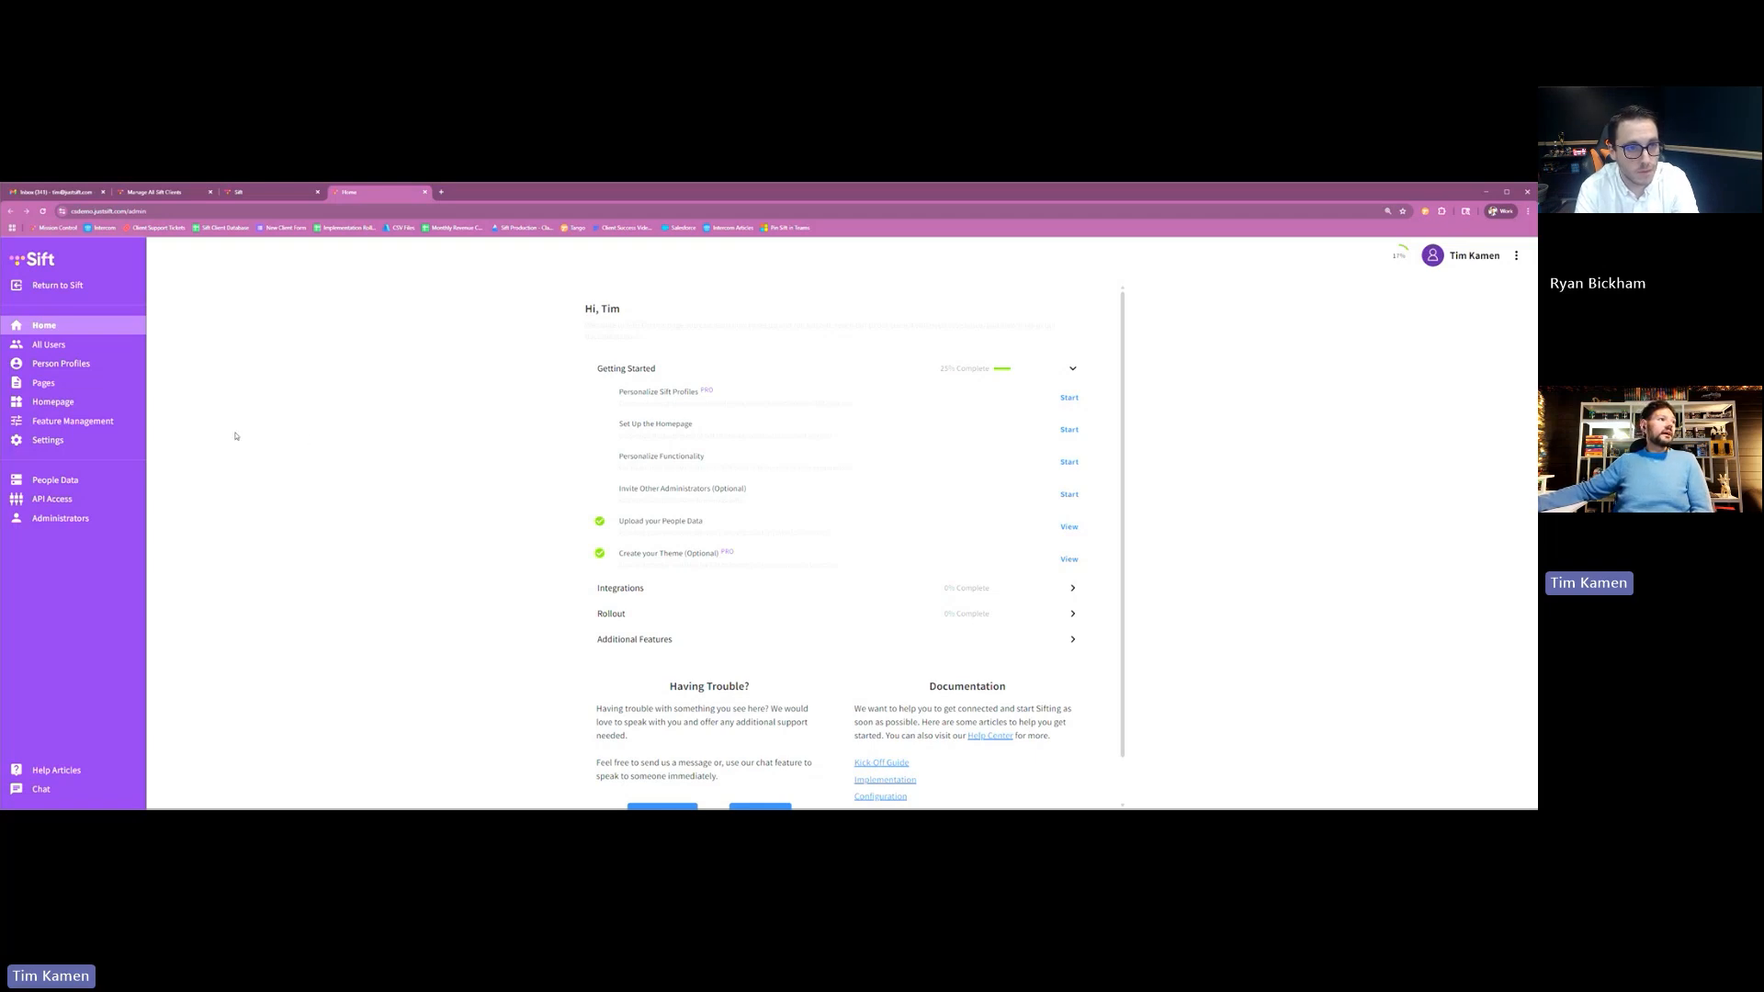
Step: In Feature Management's org chart settings, add Birkman Color and Time Zone to the Card Content Attributes and save the changes
left_click(92, 422)
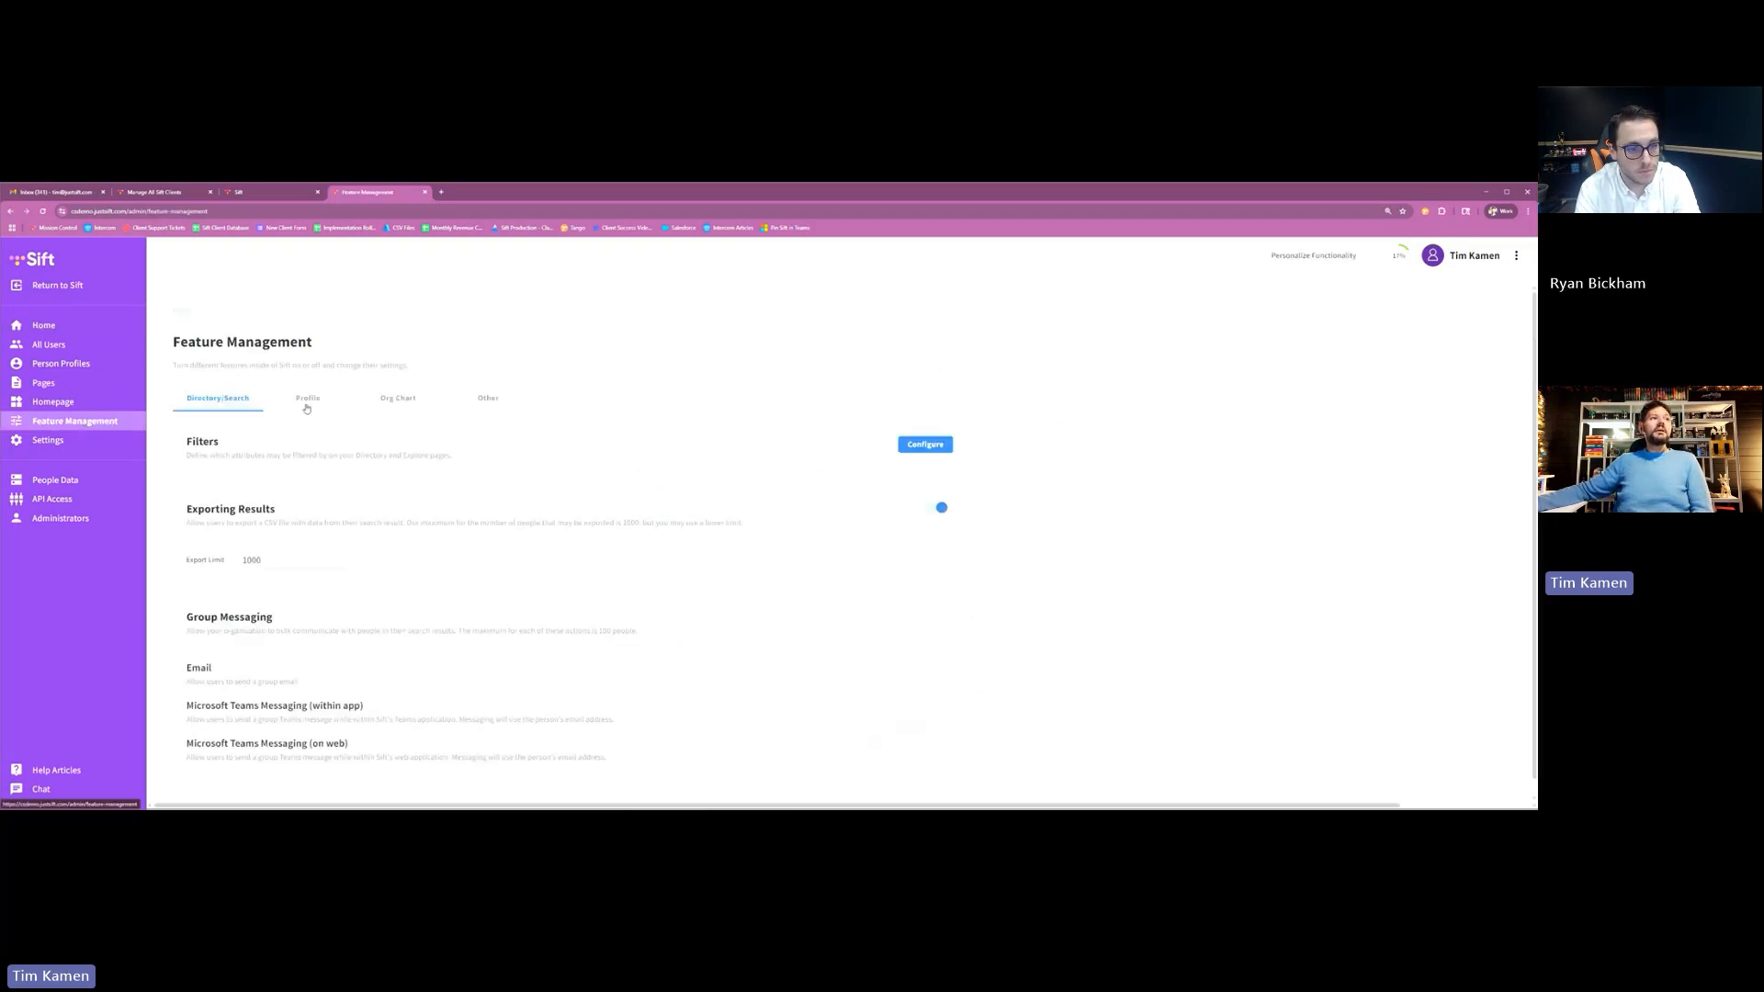
left_click(401, 400)
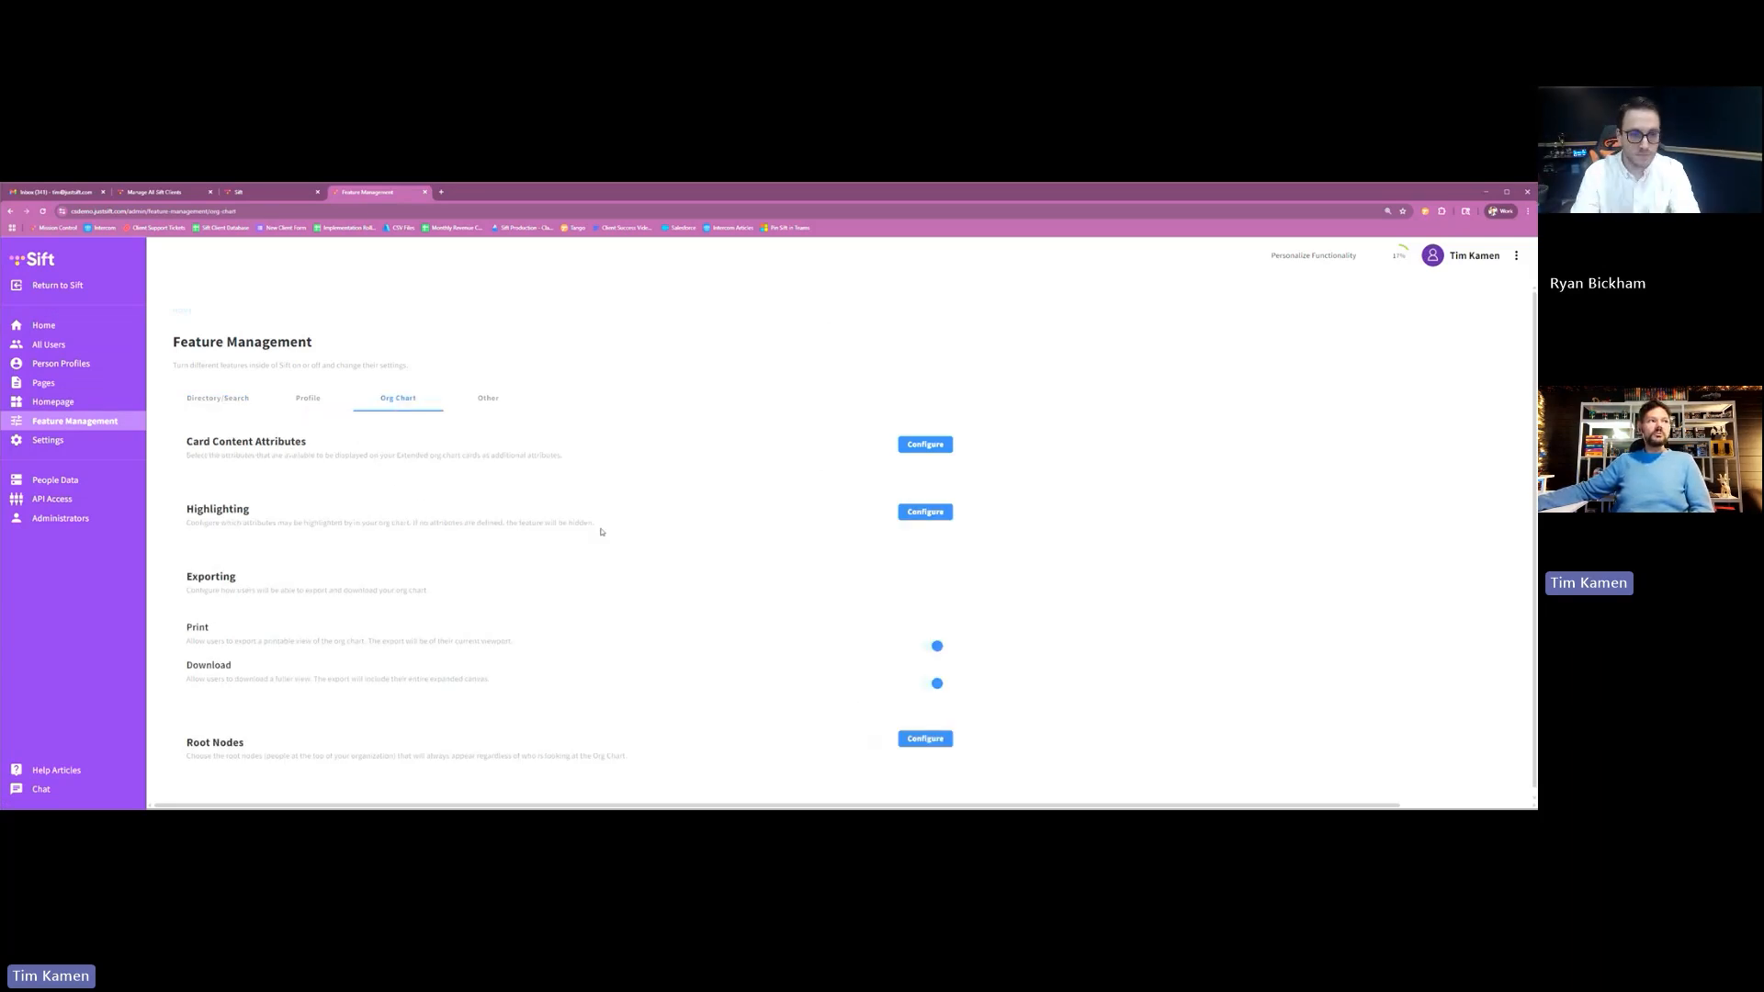
left_click_drag(188, 442, 346, 444)
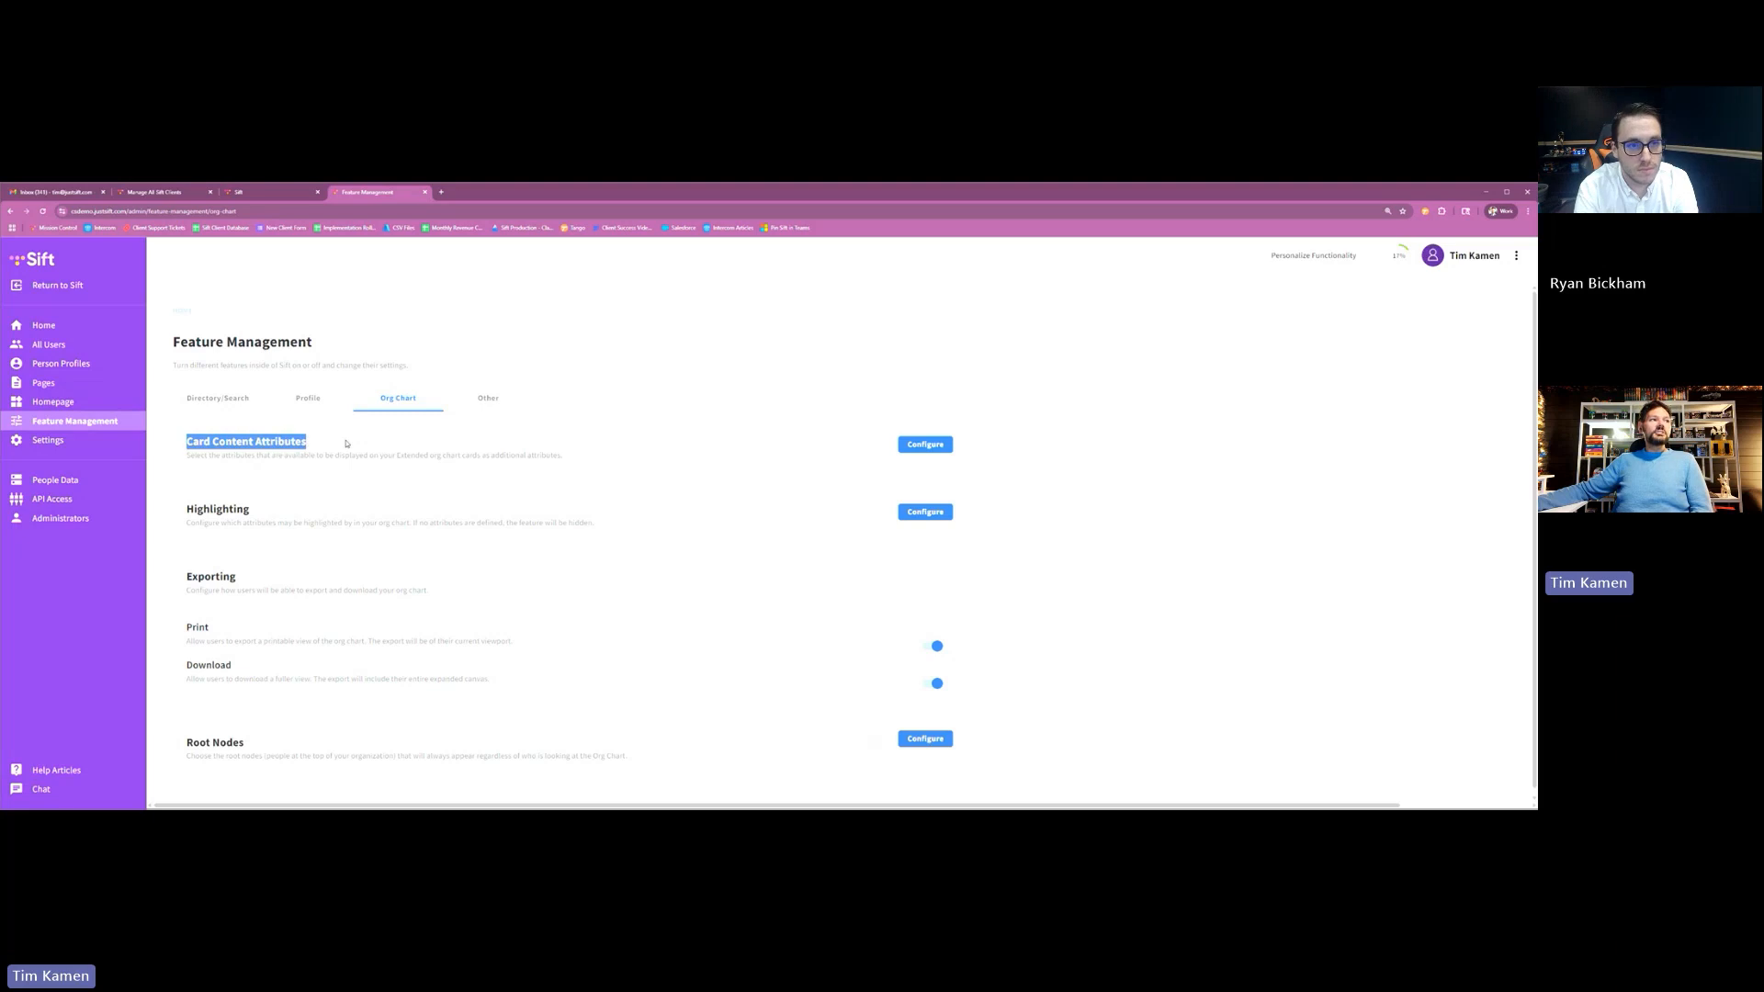
left_click(937, 445)
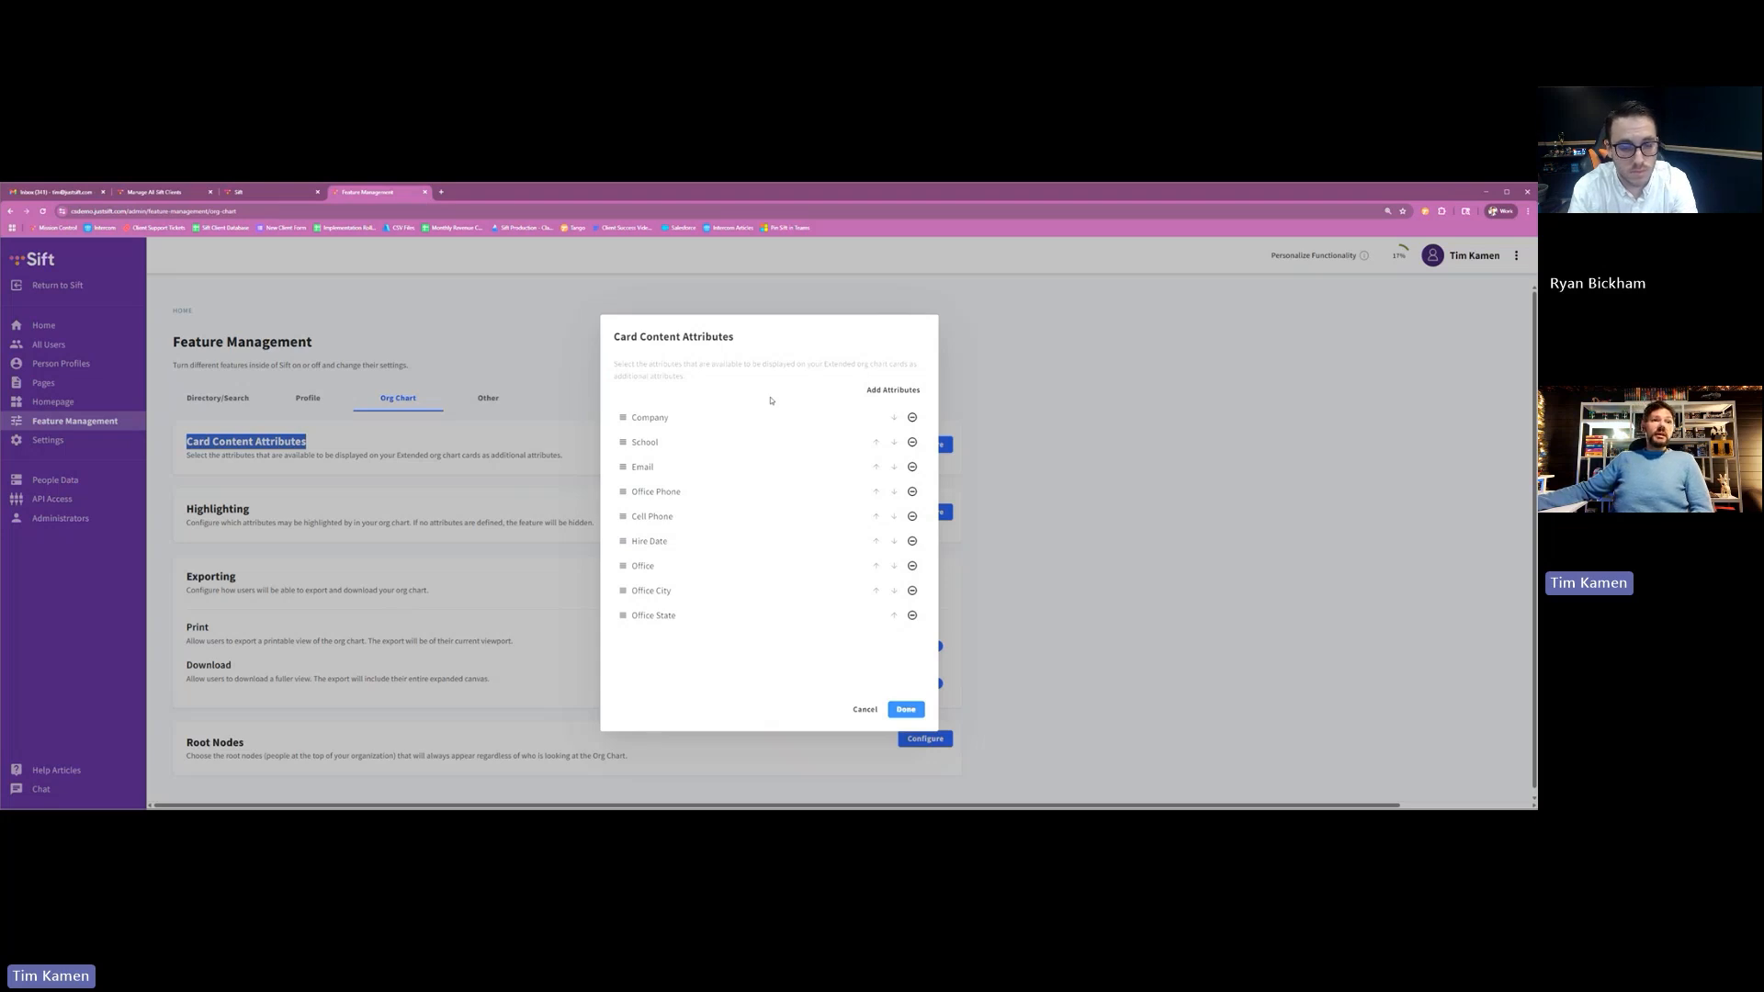
left_click(890, 392)
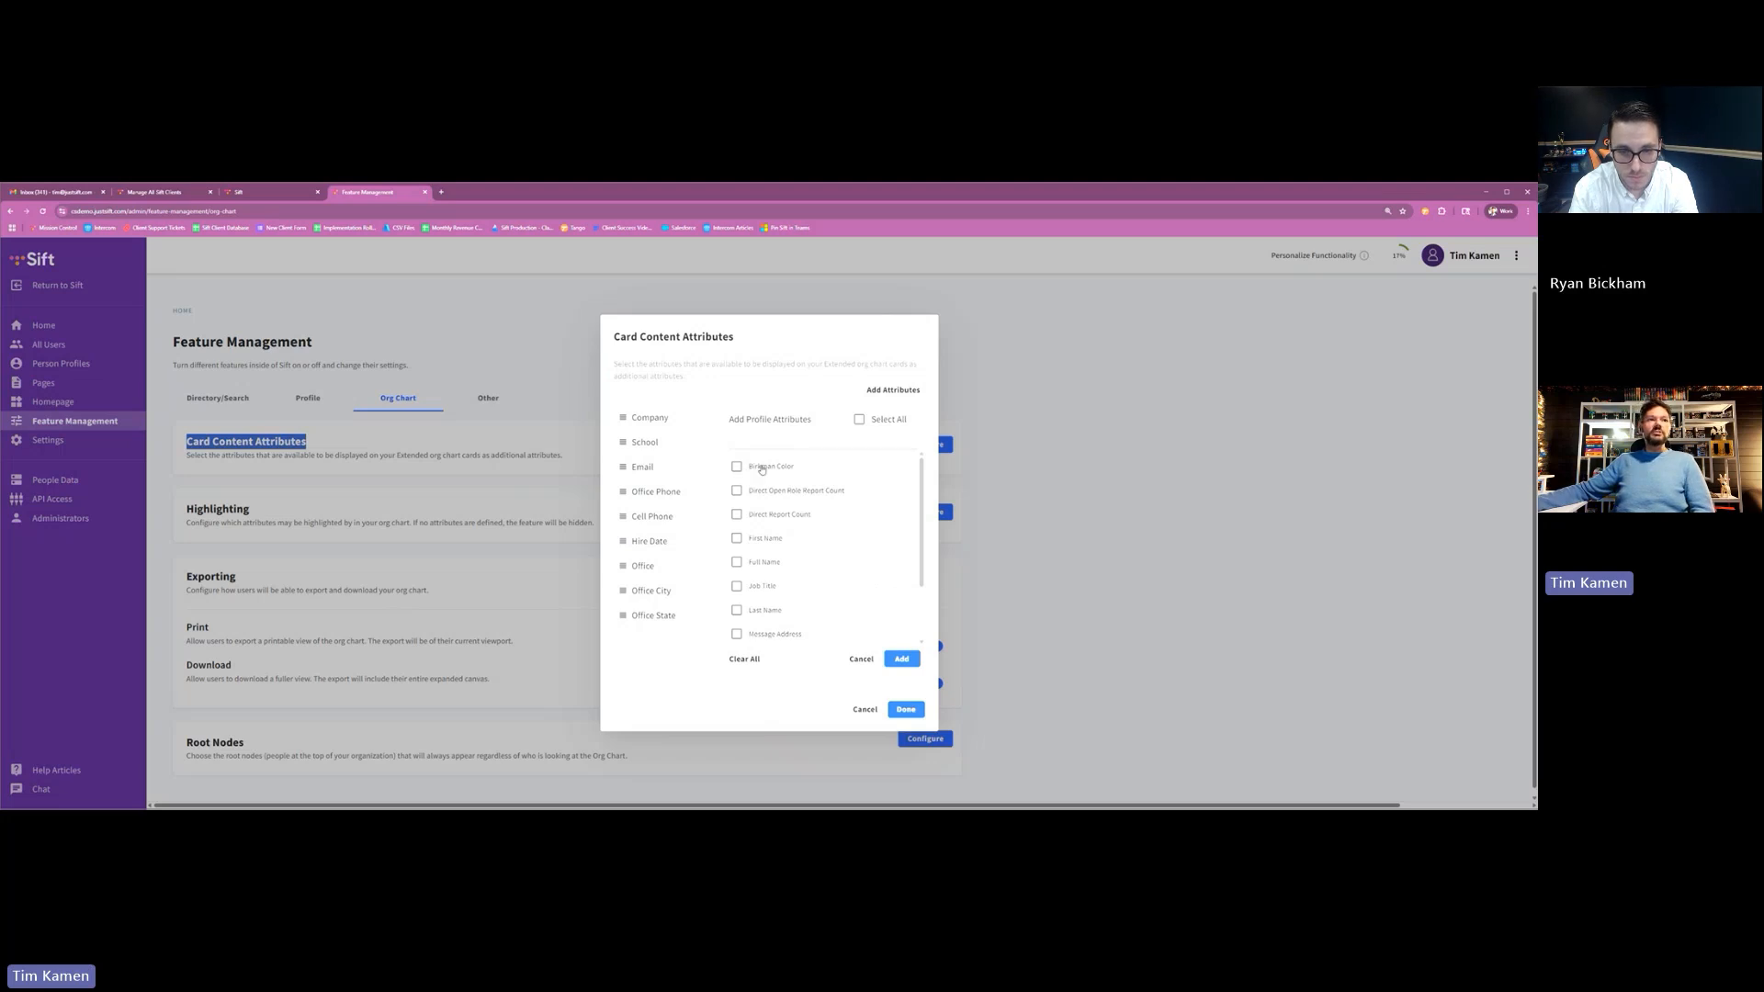
left_click(762, 469)
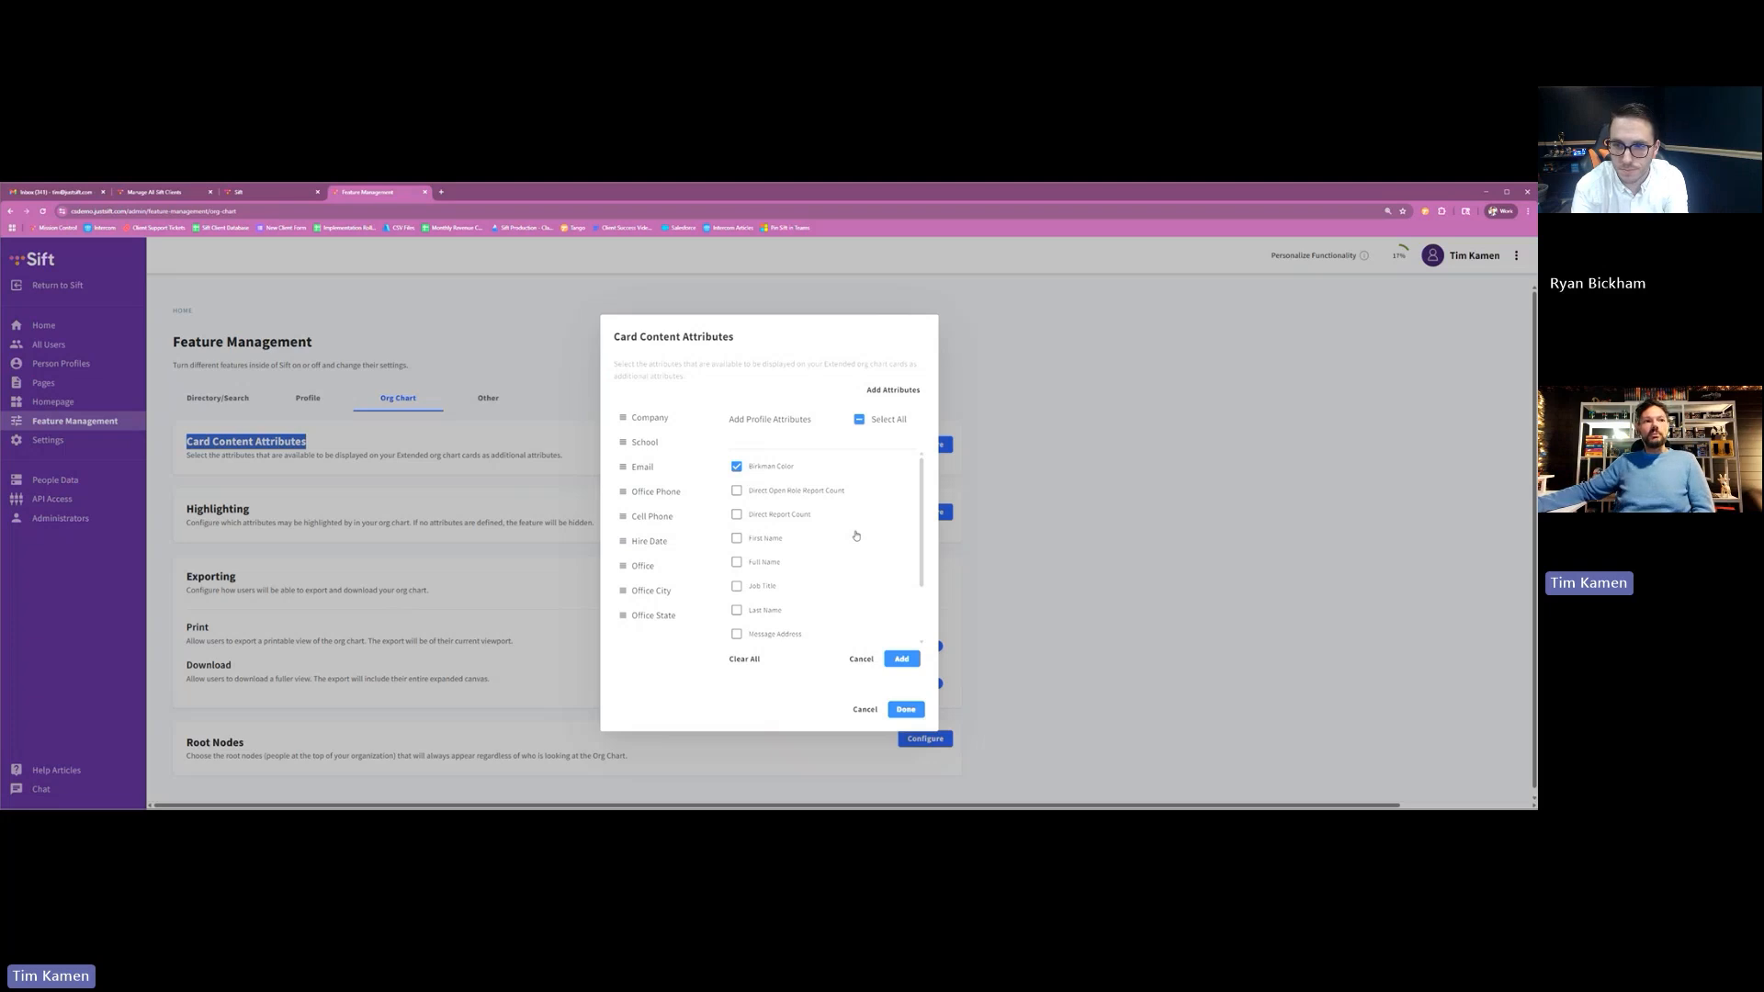
scroll(809, 471, "down", 2)
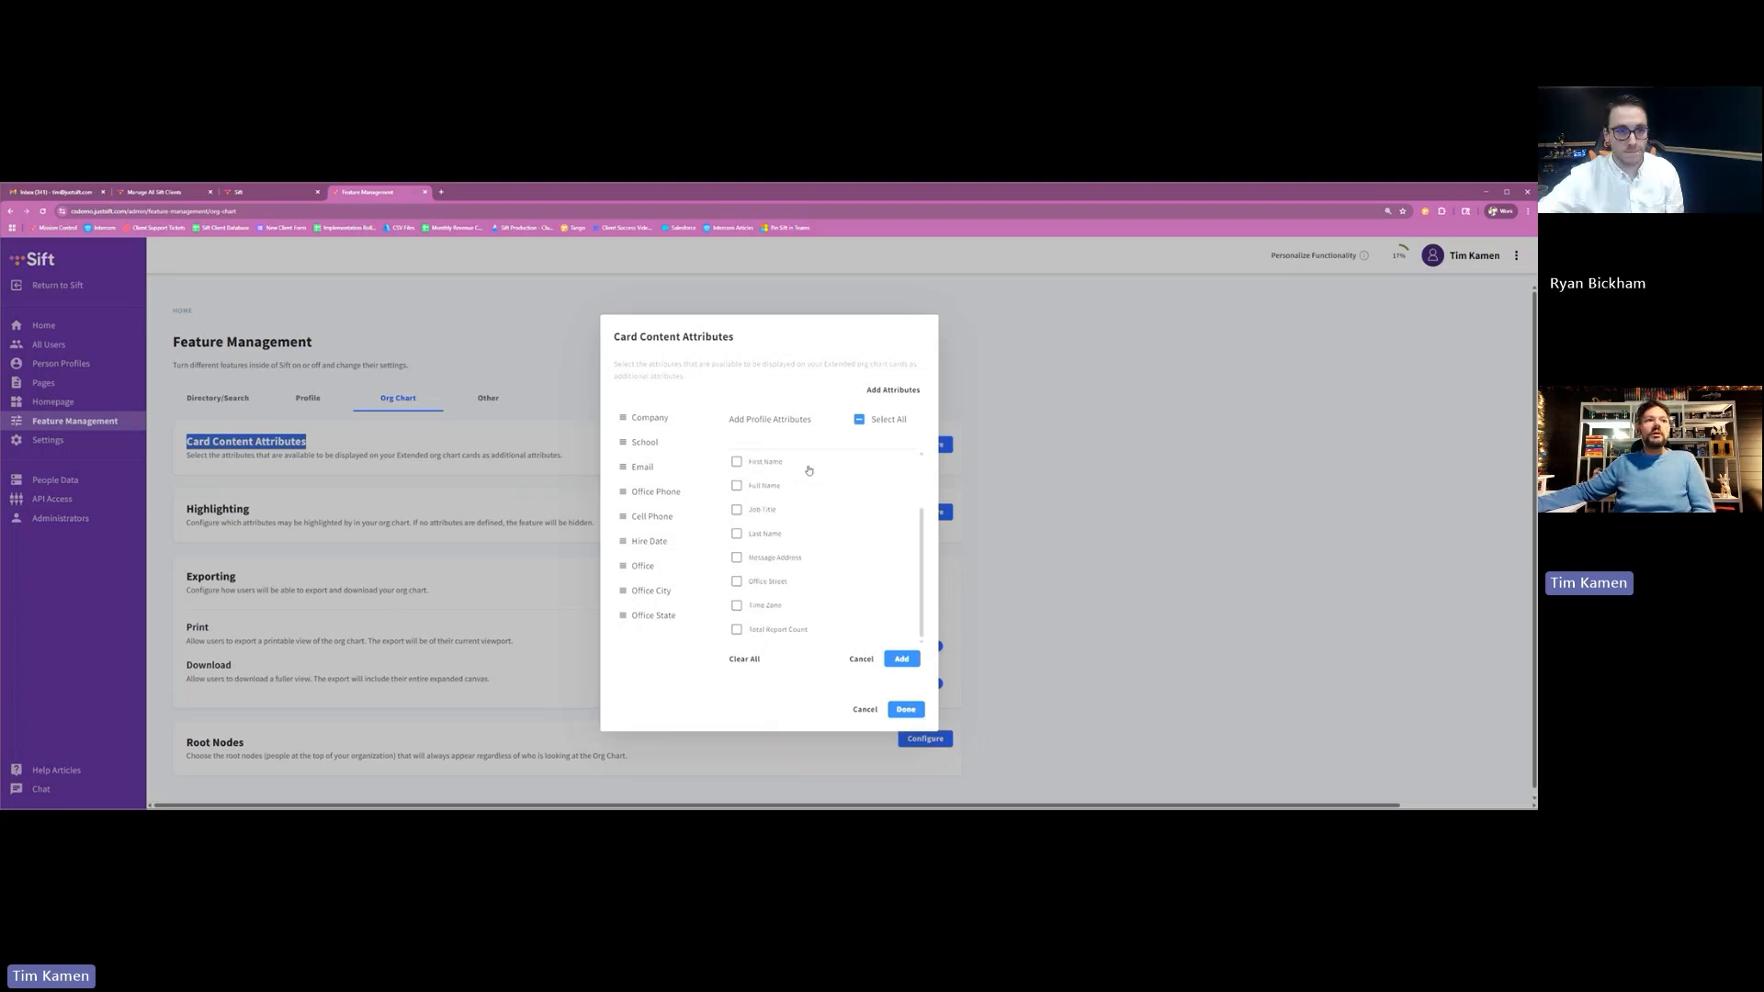
left_click(783, 610)
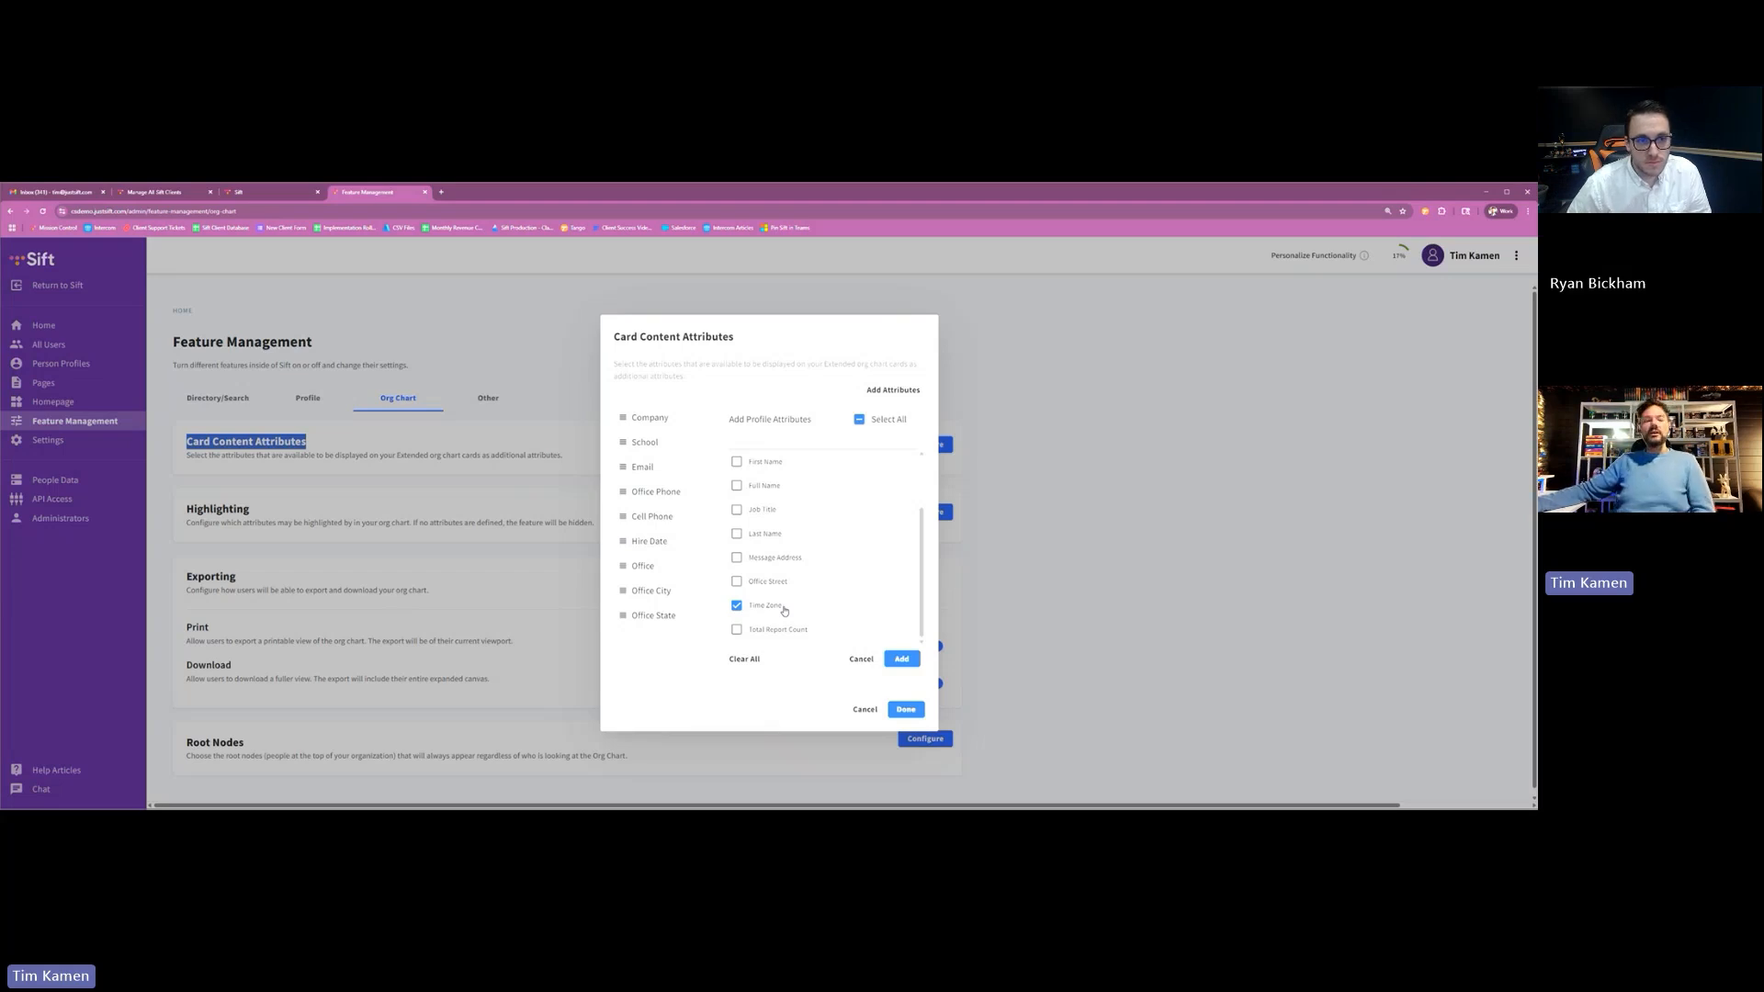
left_click(902, 660)
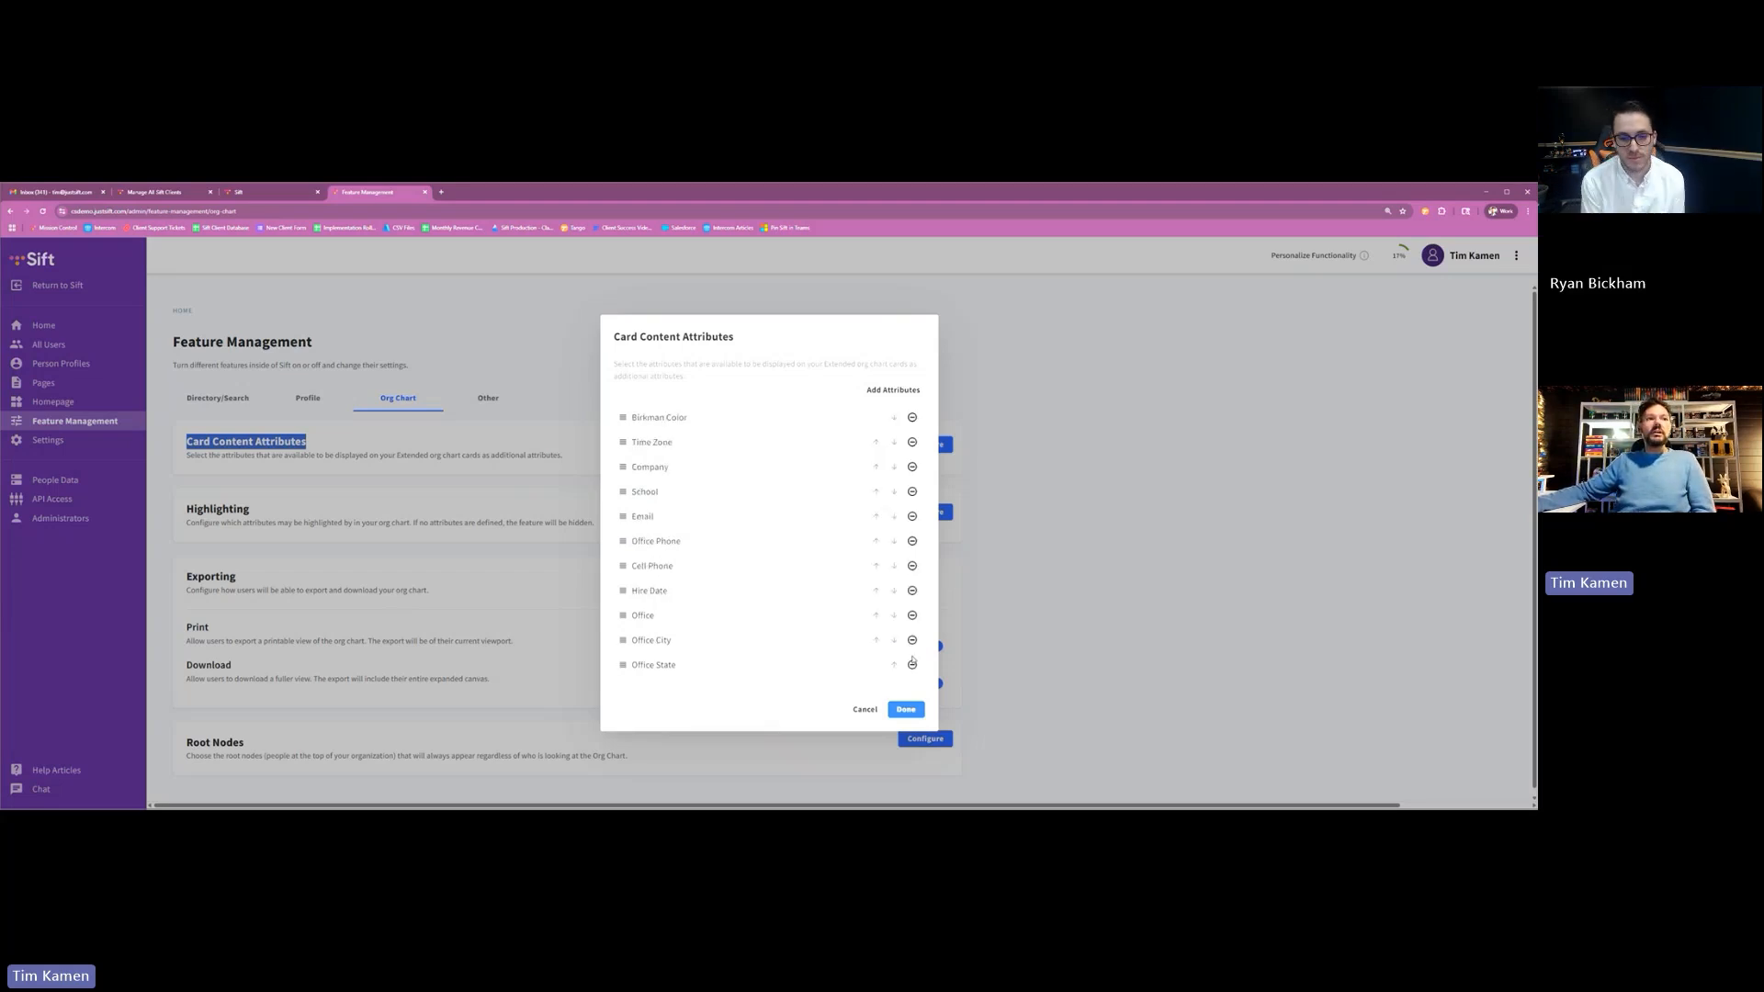
left_click(911, 714)
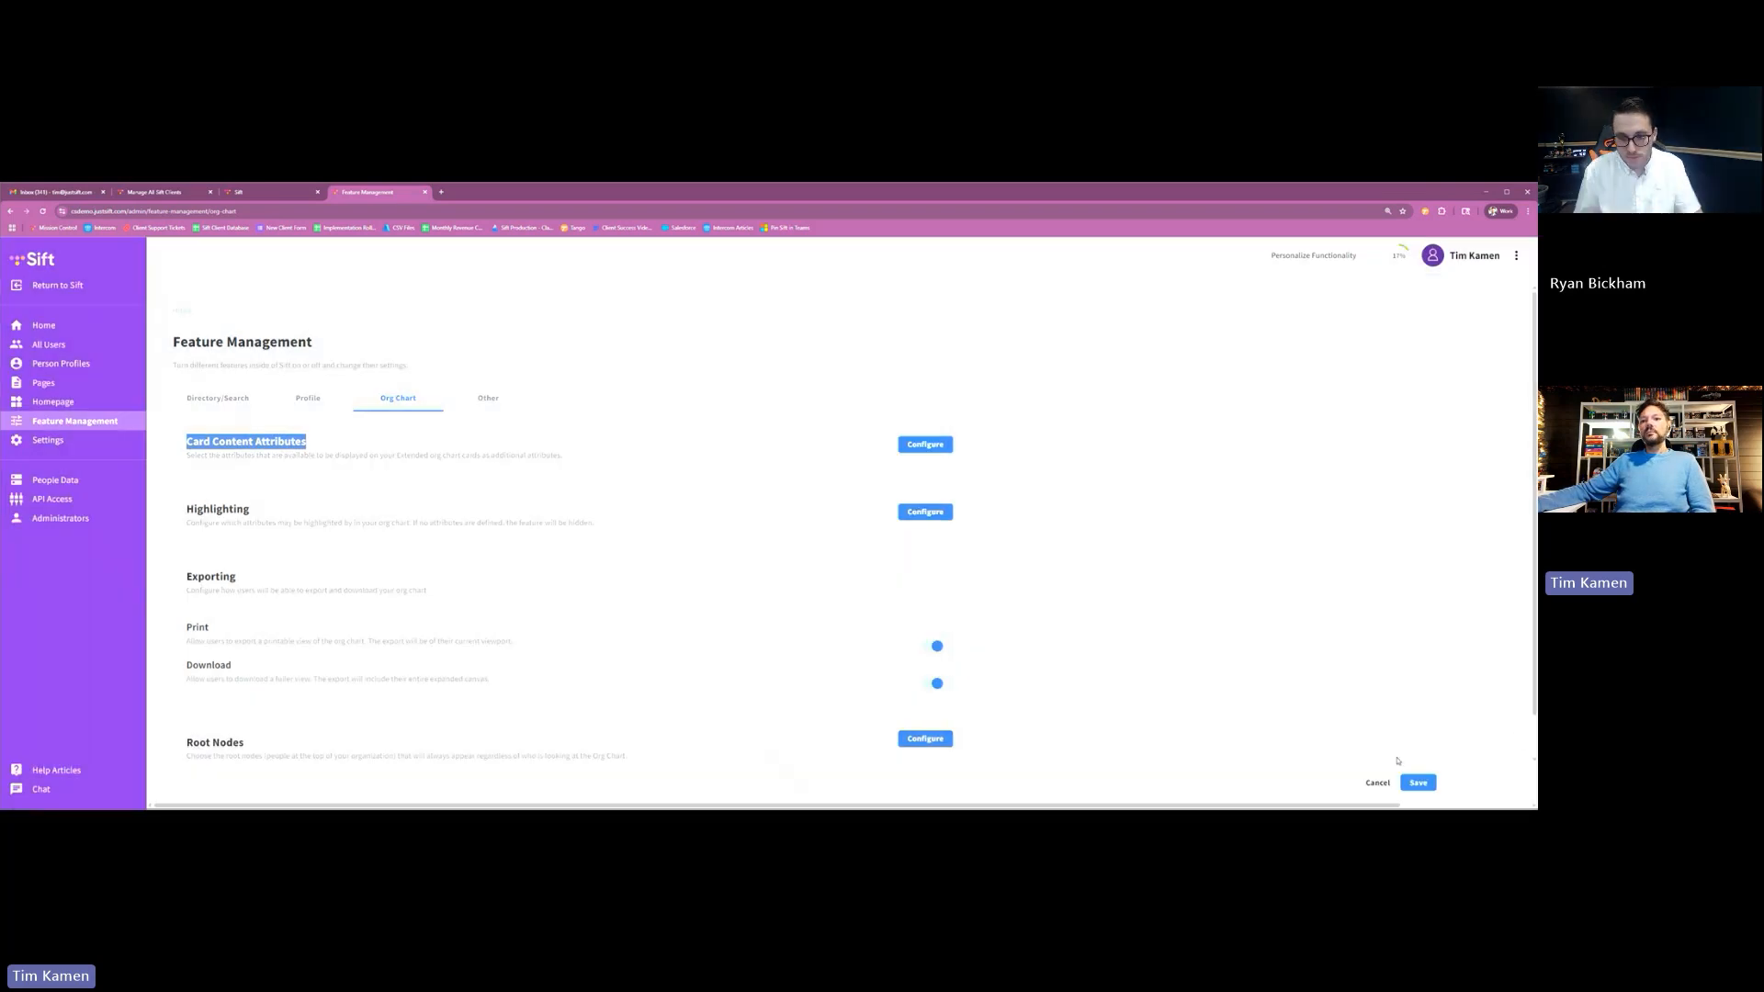
left_click(1418, 783)
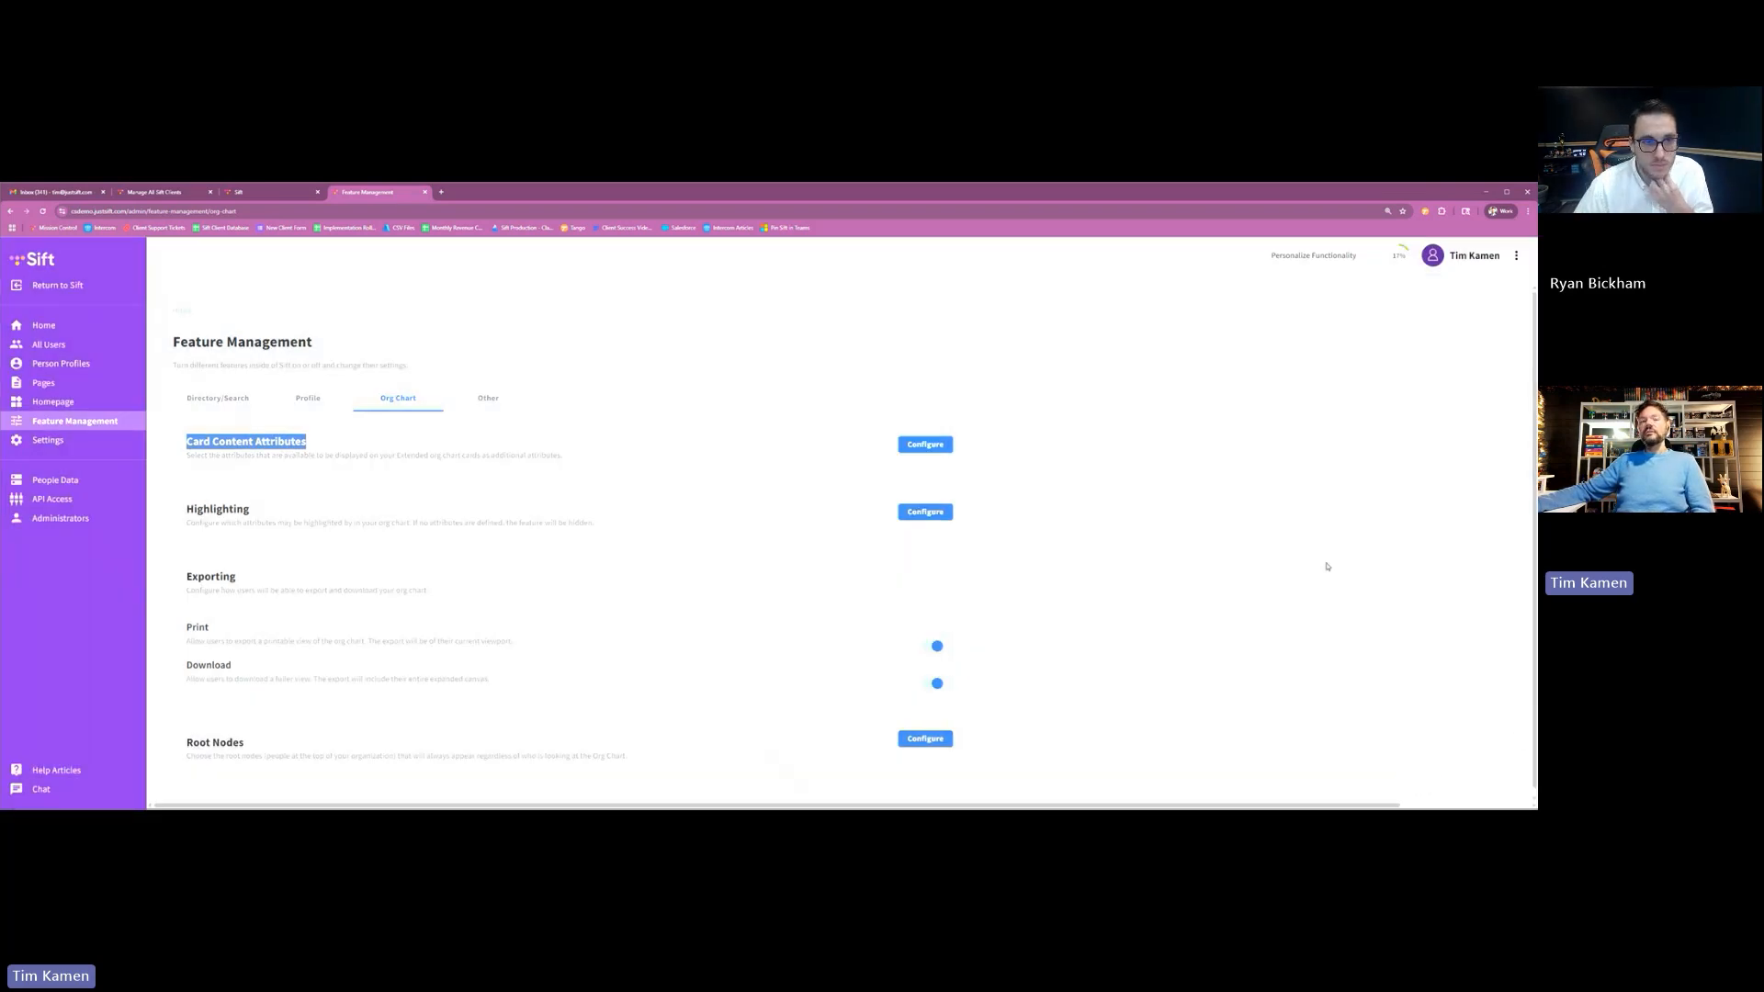
Step: Review the saved list of Card Content Attributes and close it without changes
left_click(925, 441)
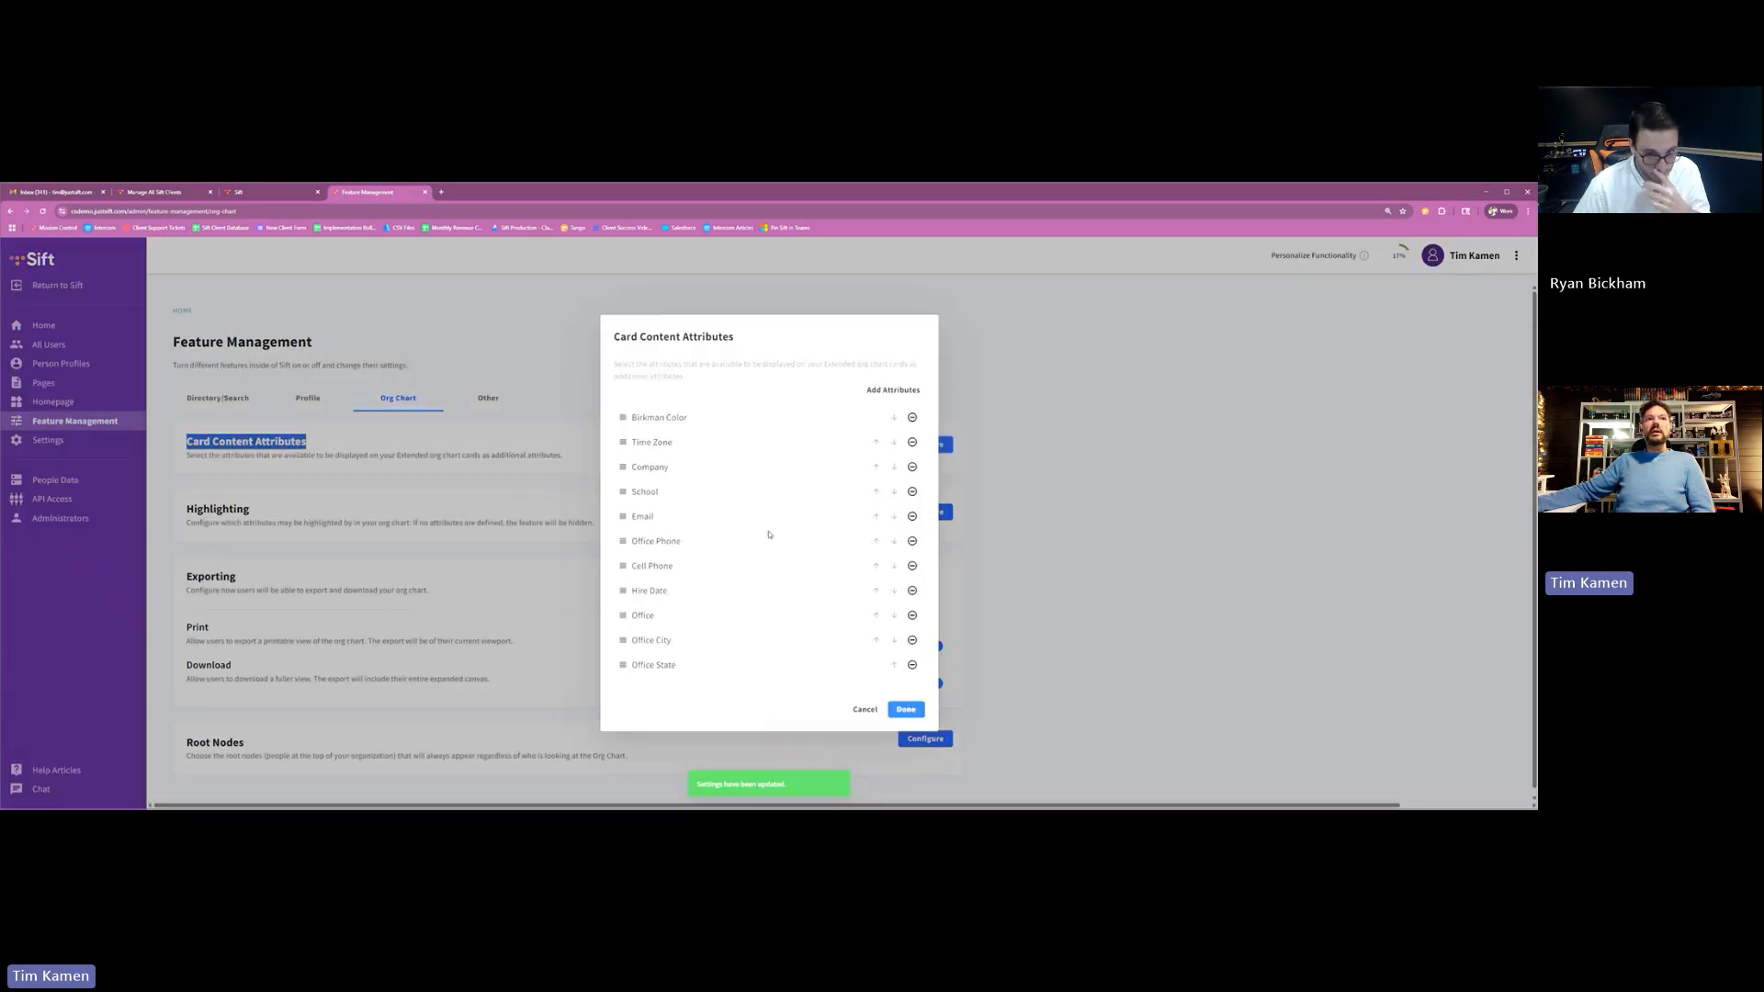
left_click(874, 713)
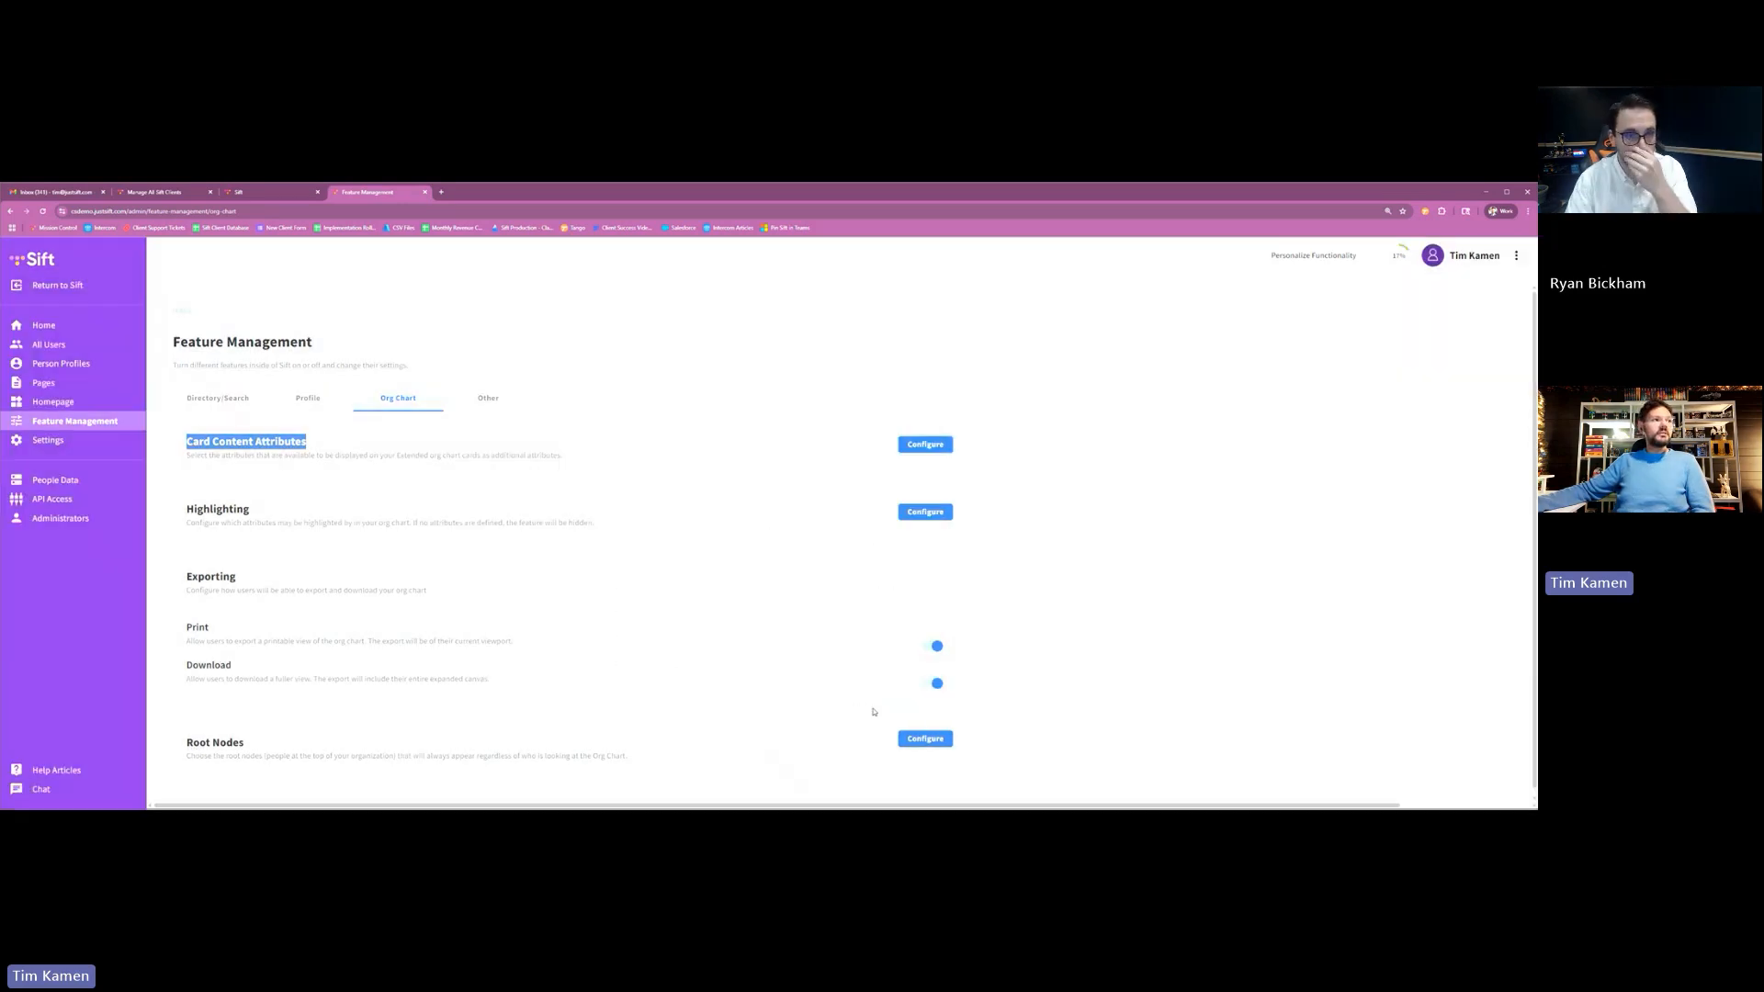
left_click(249, 443)
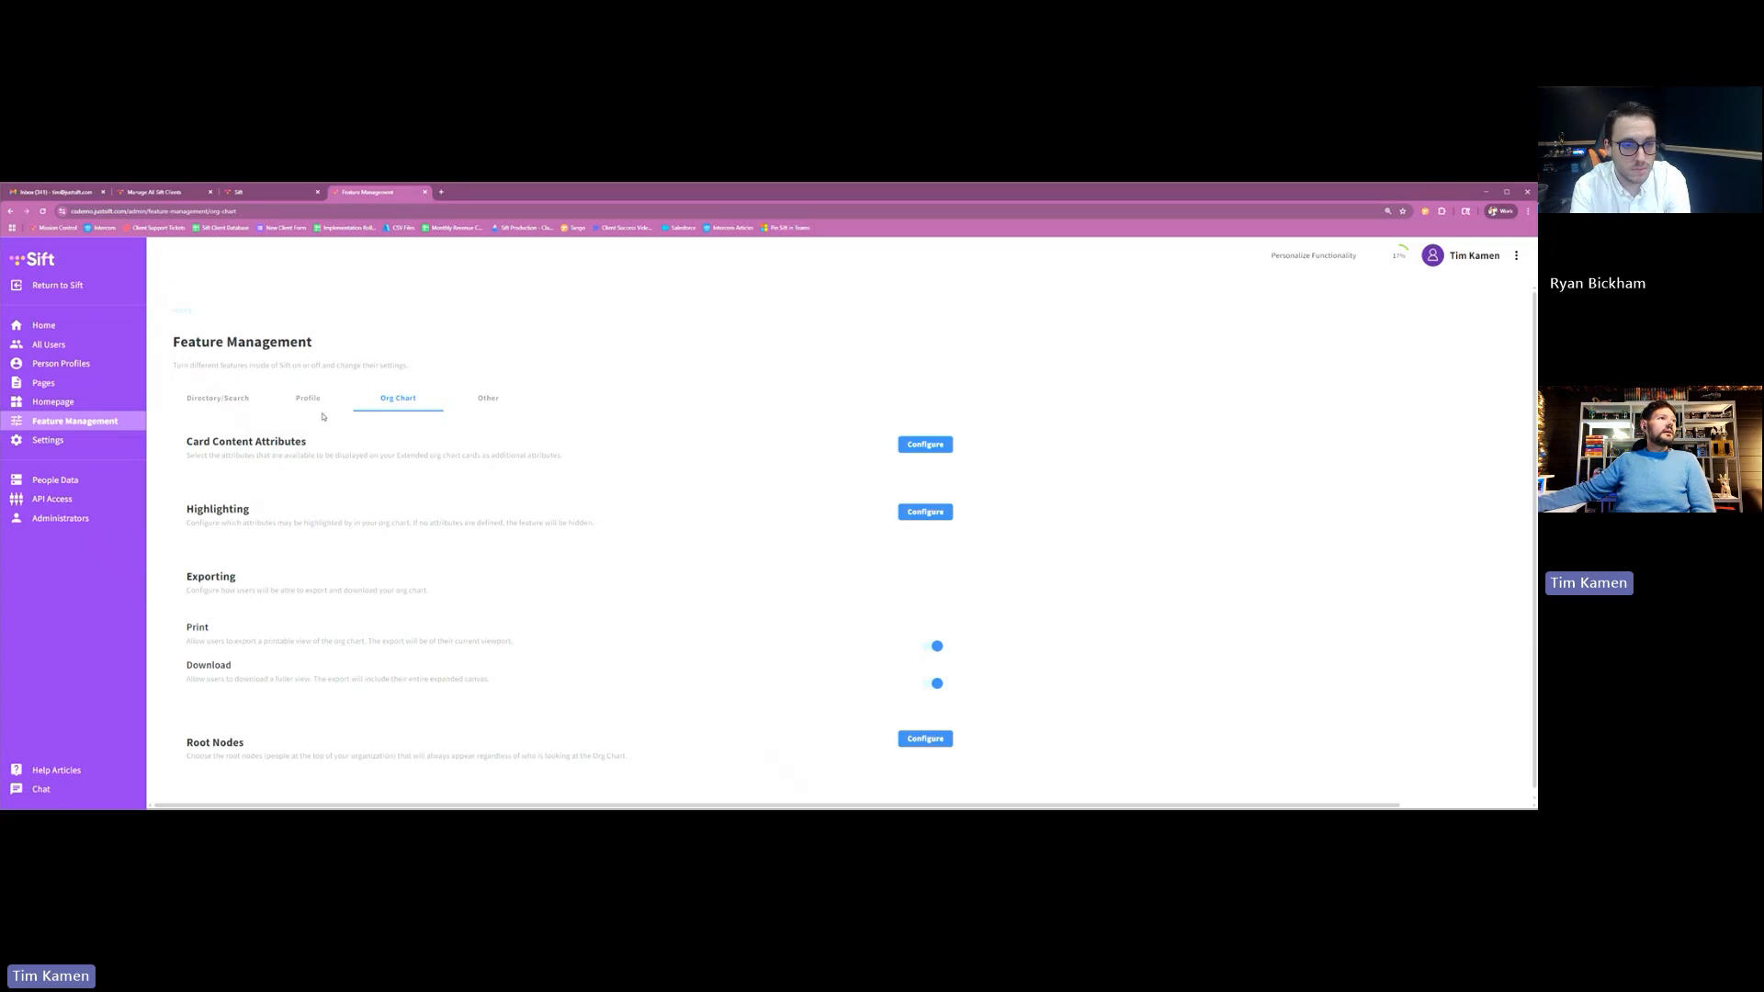
Step: Refresh the Sift homepage, open the org chart and look over its card content options without changing them
left_click(291, 195)
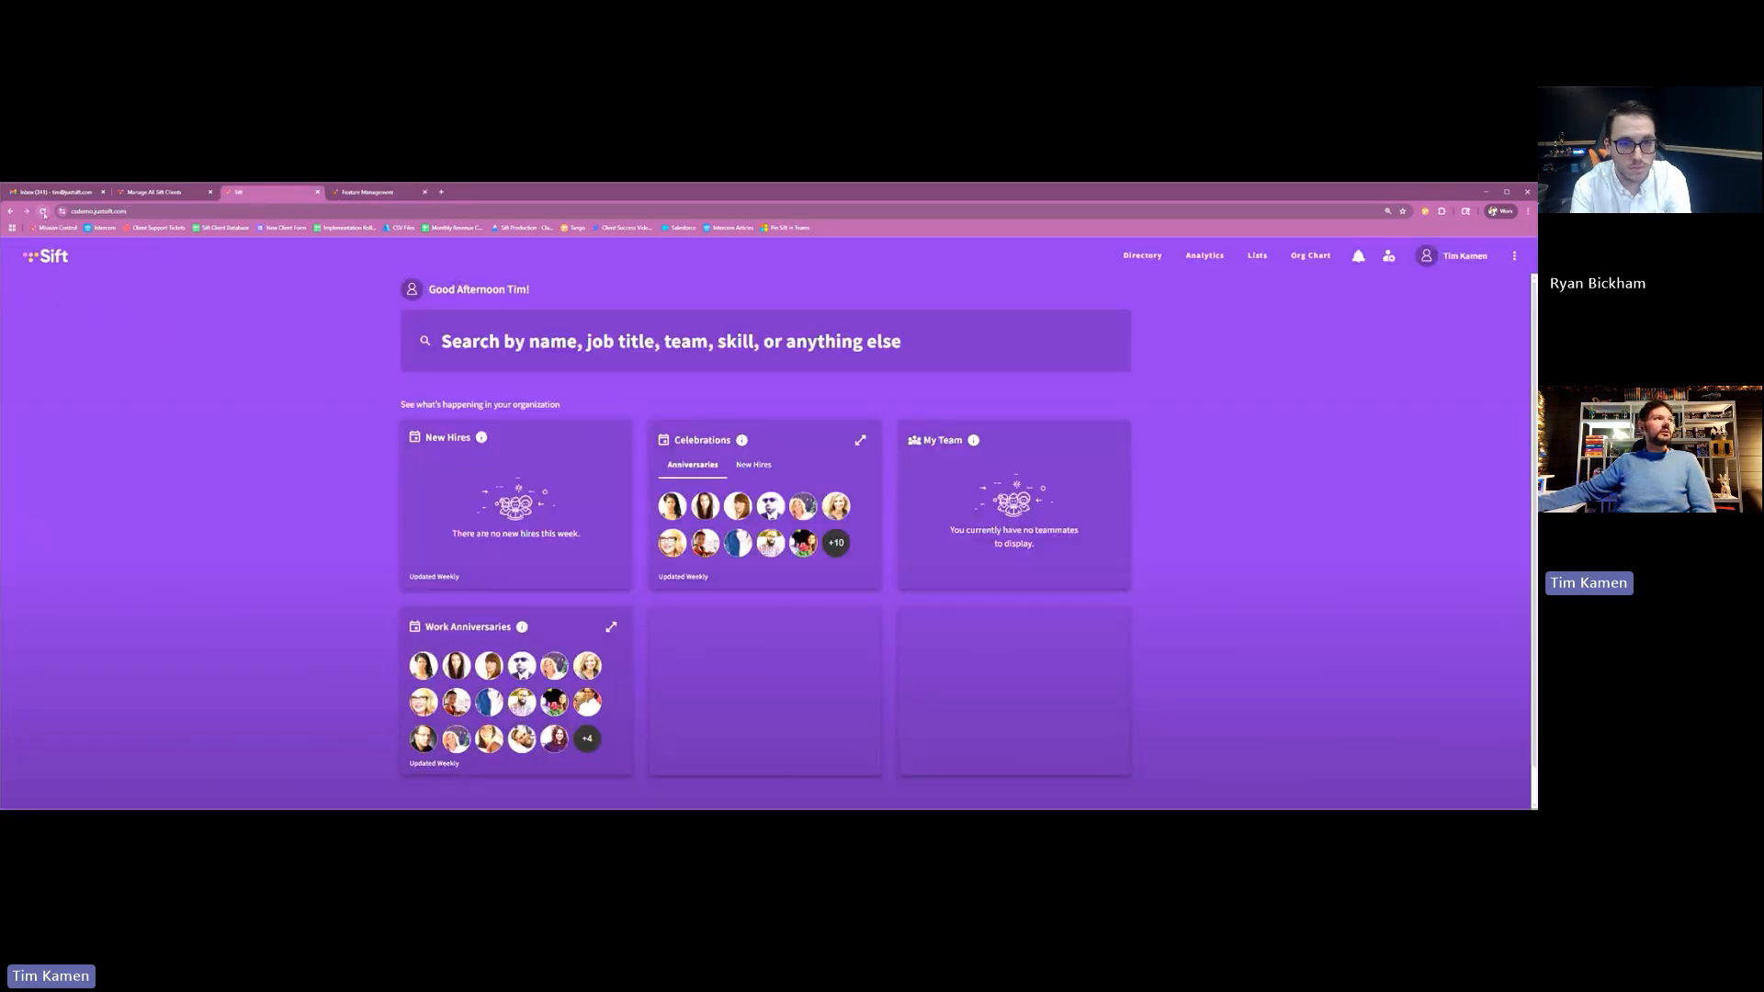
left_click(42, 211)
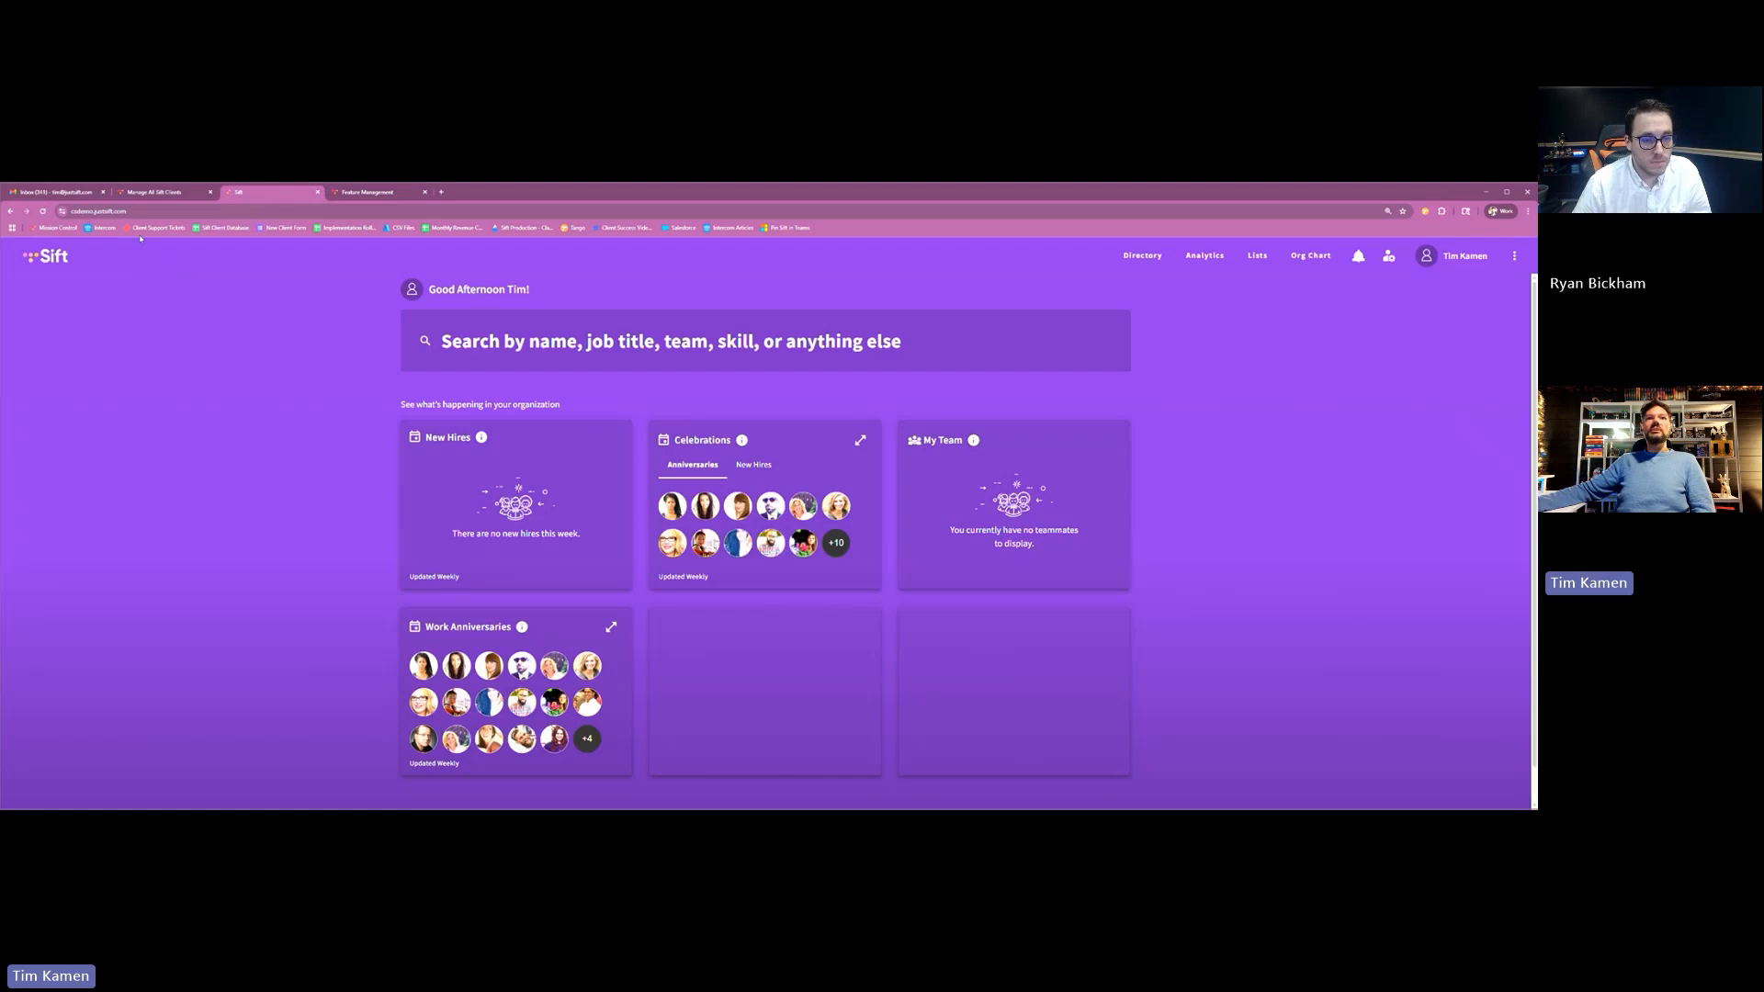
left_click(1317, 260)
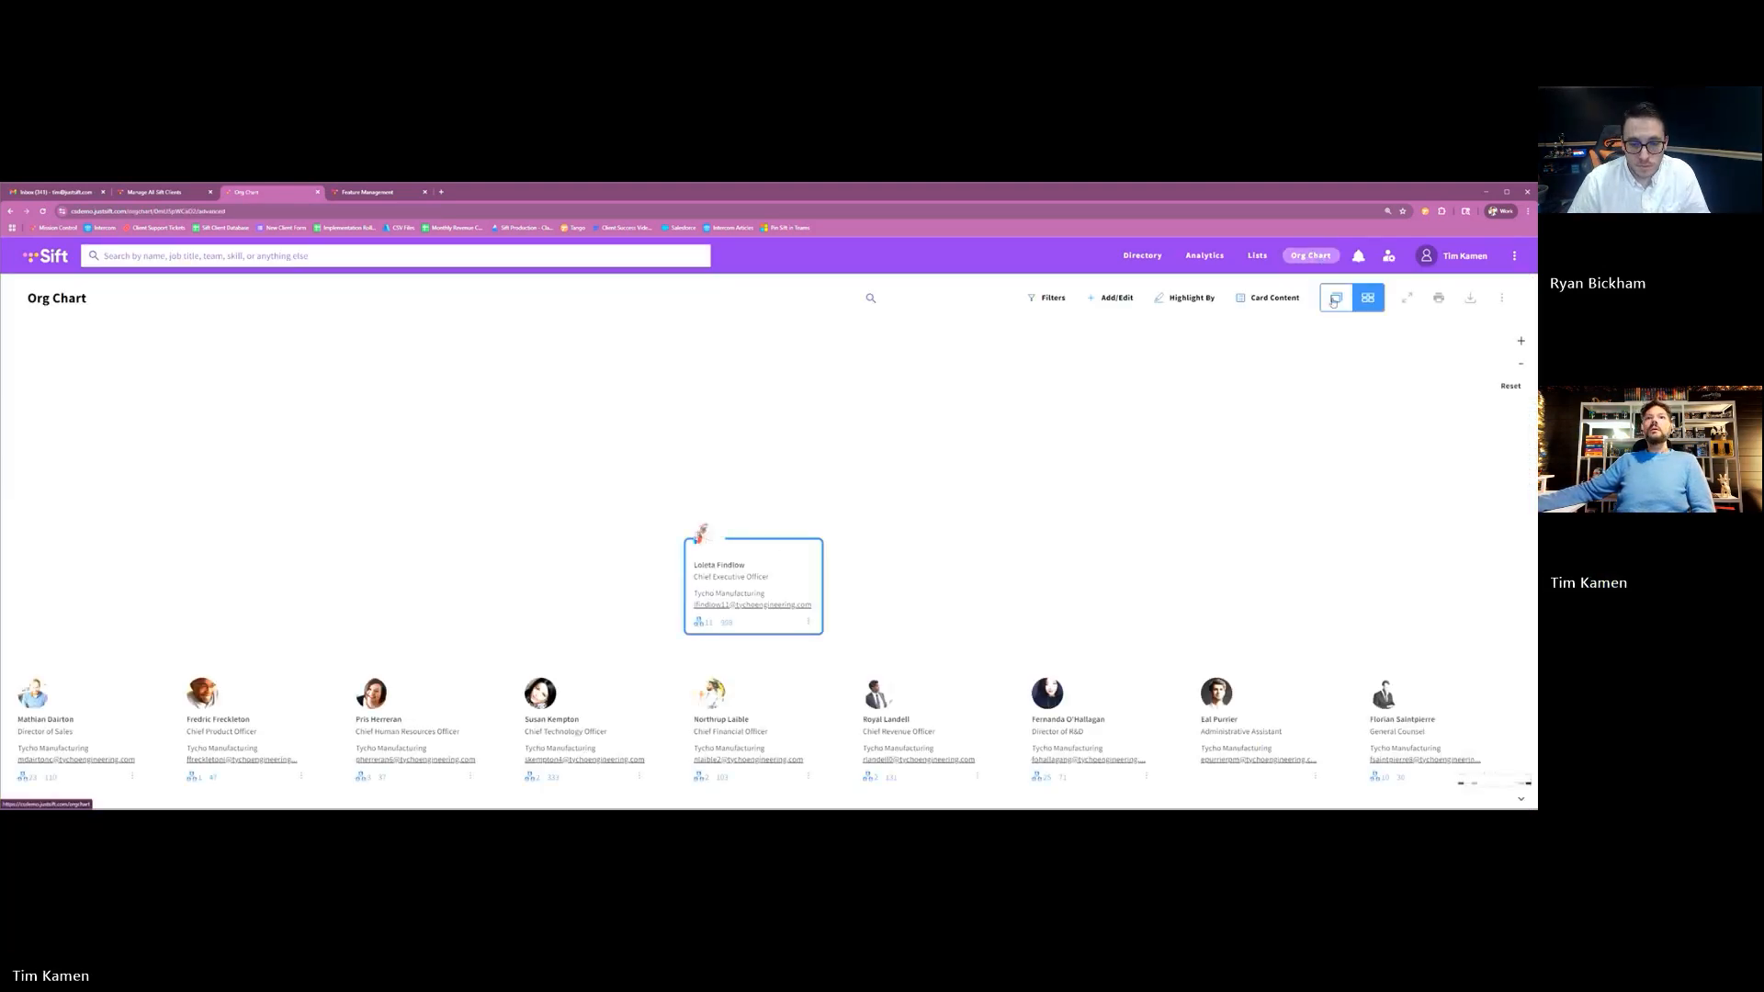
left_click(1276, 302)
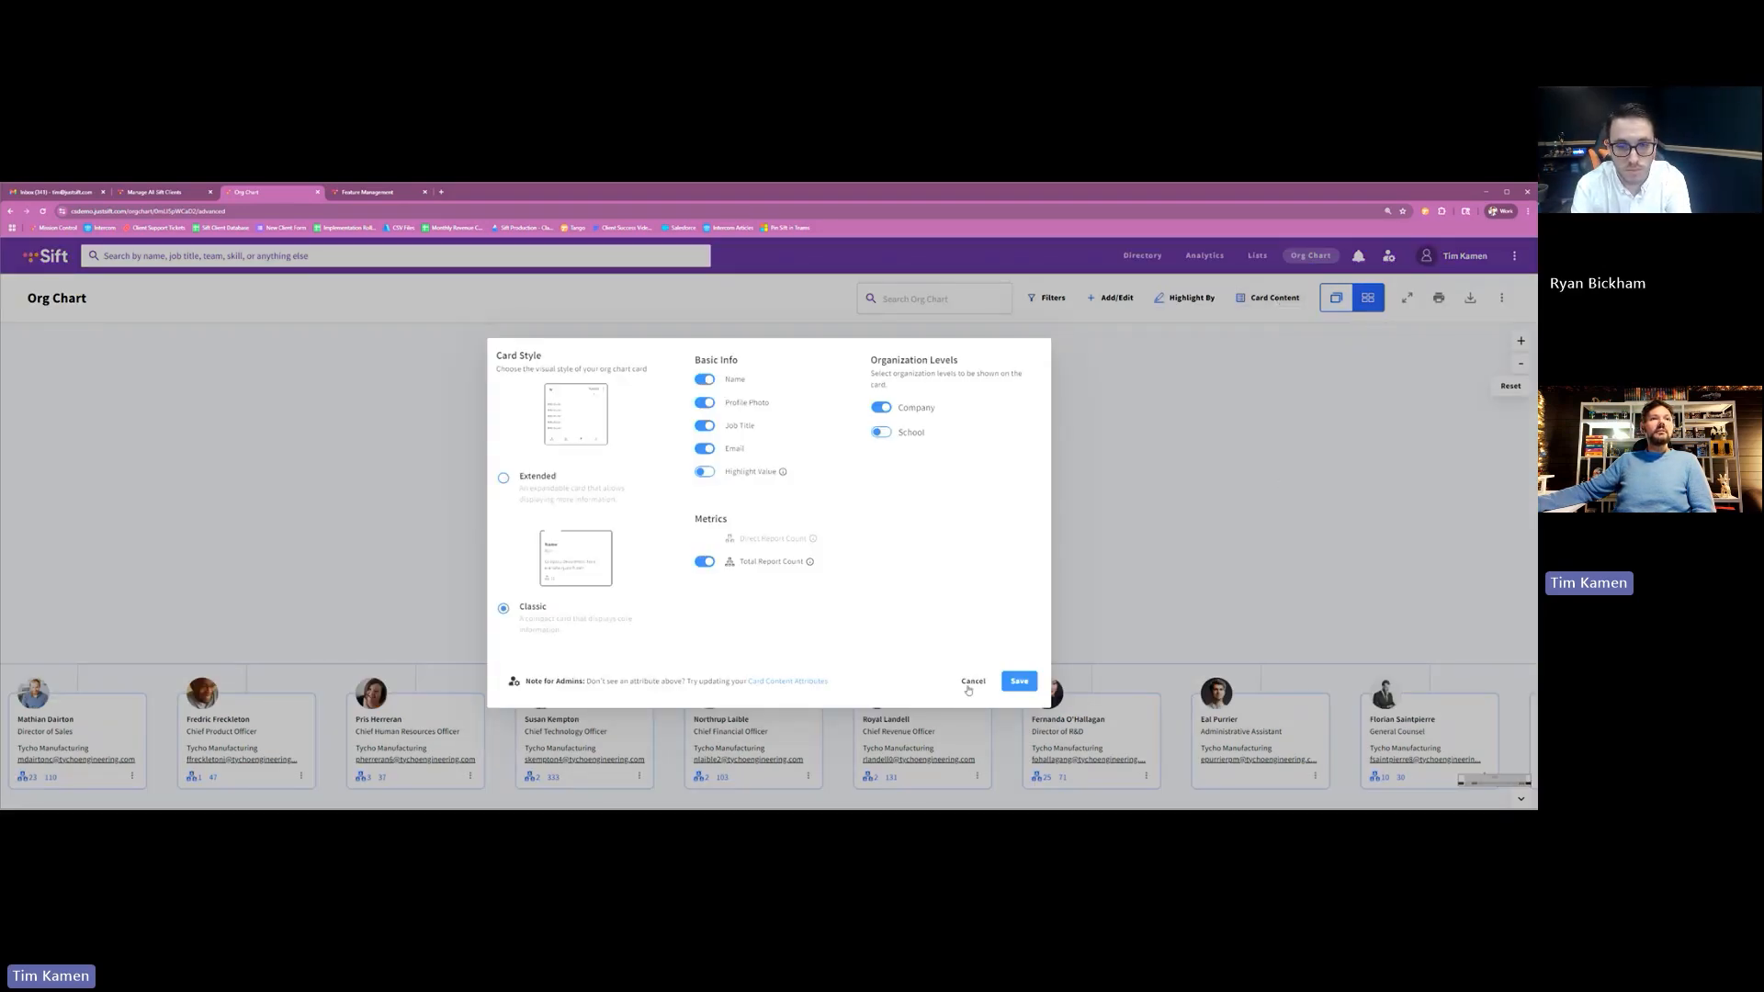
left_click(972, 682)
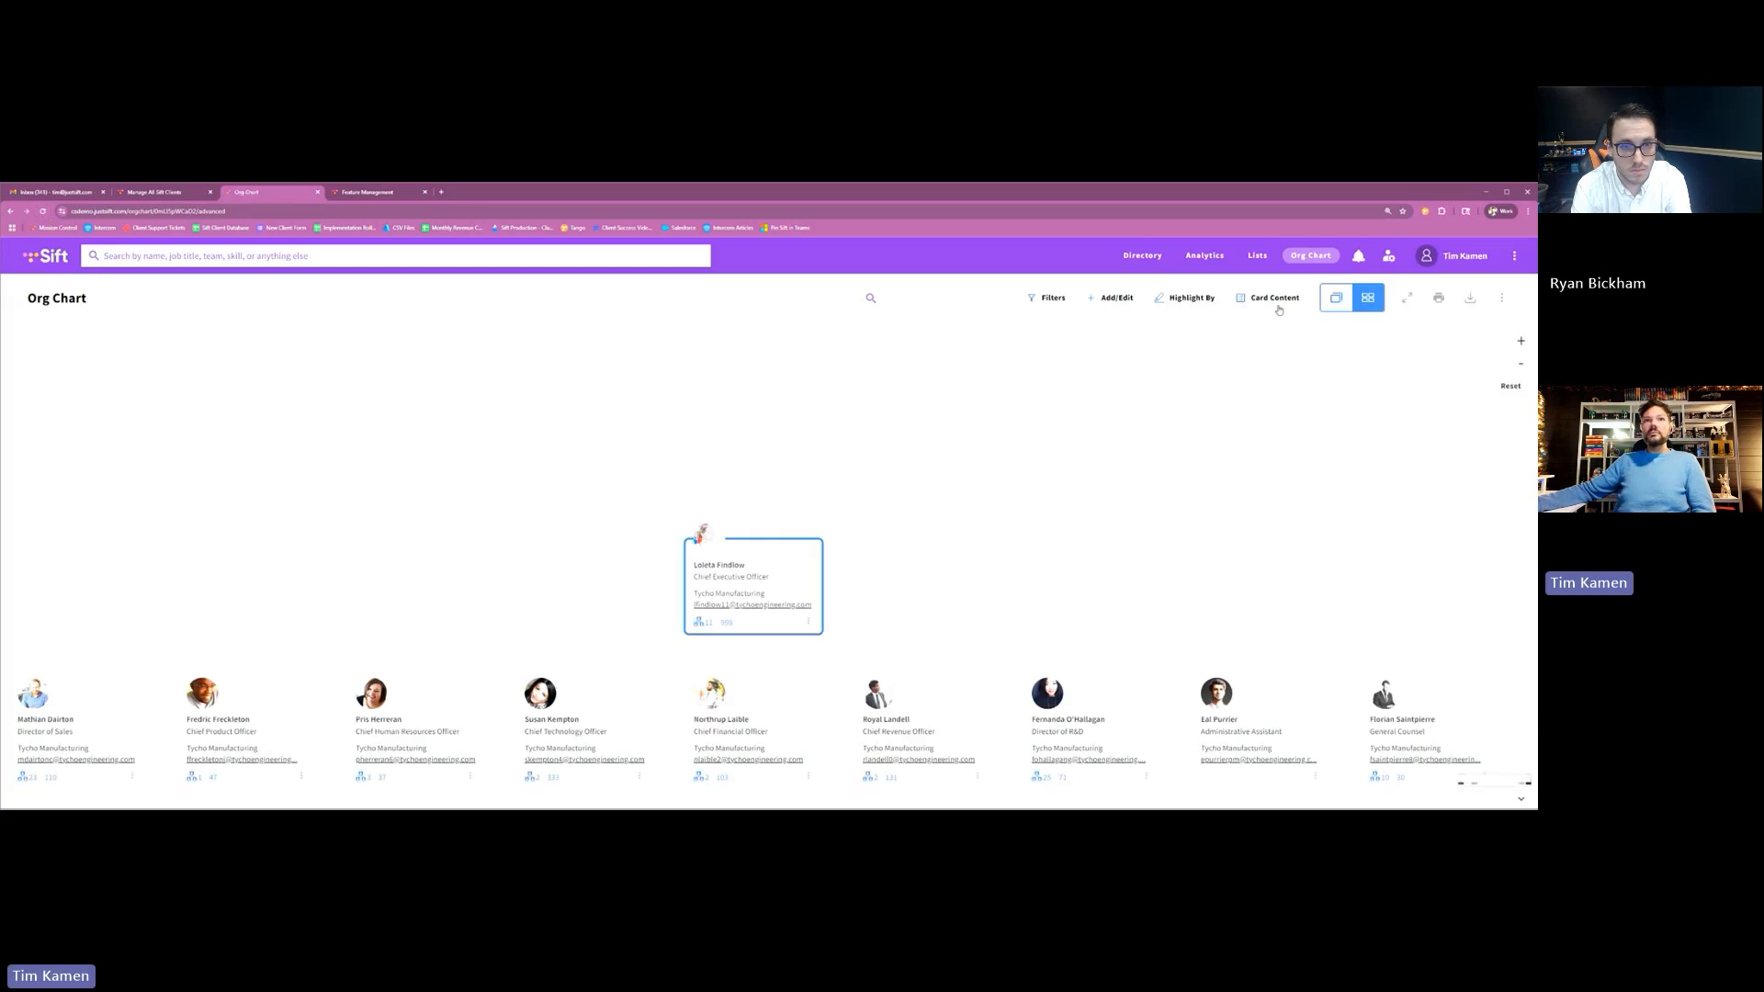
Step: Set the org chart card style to Extended with Birkman Color, Time Zone and Hire Date as additional attributes, and save
left_click(1279, 306)
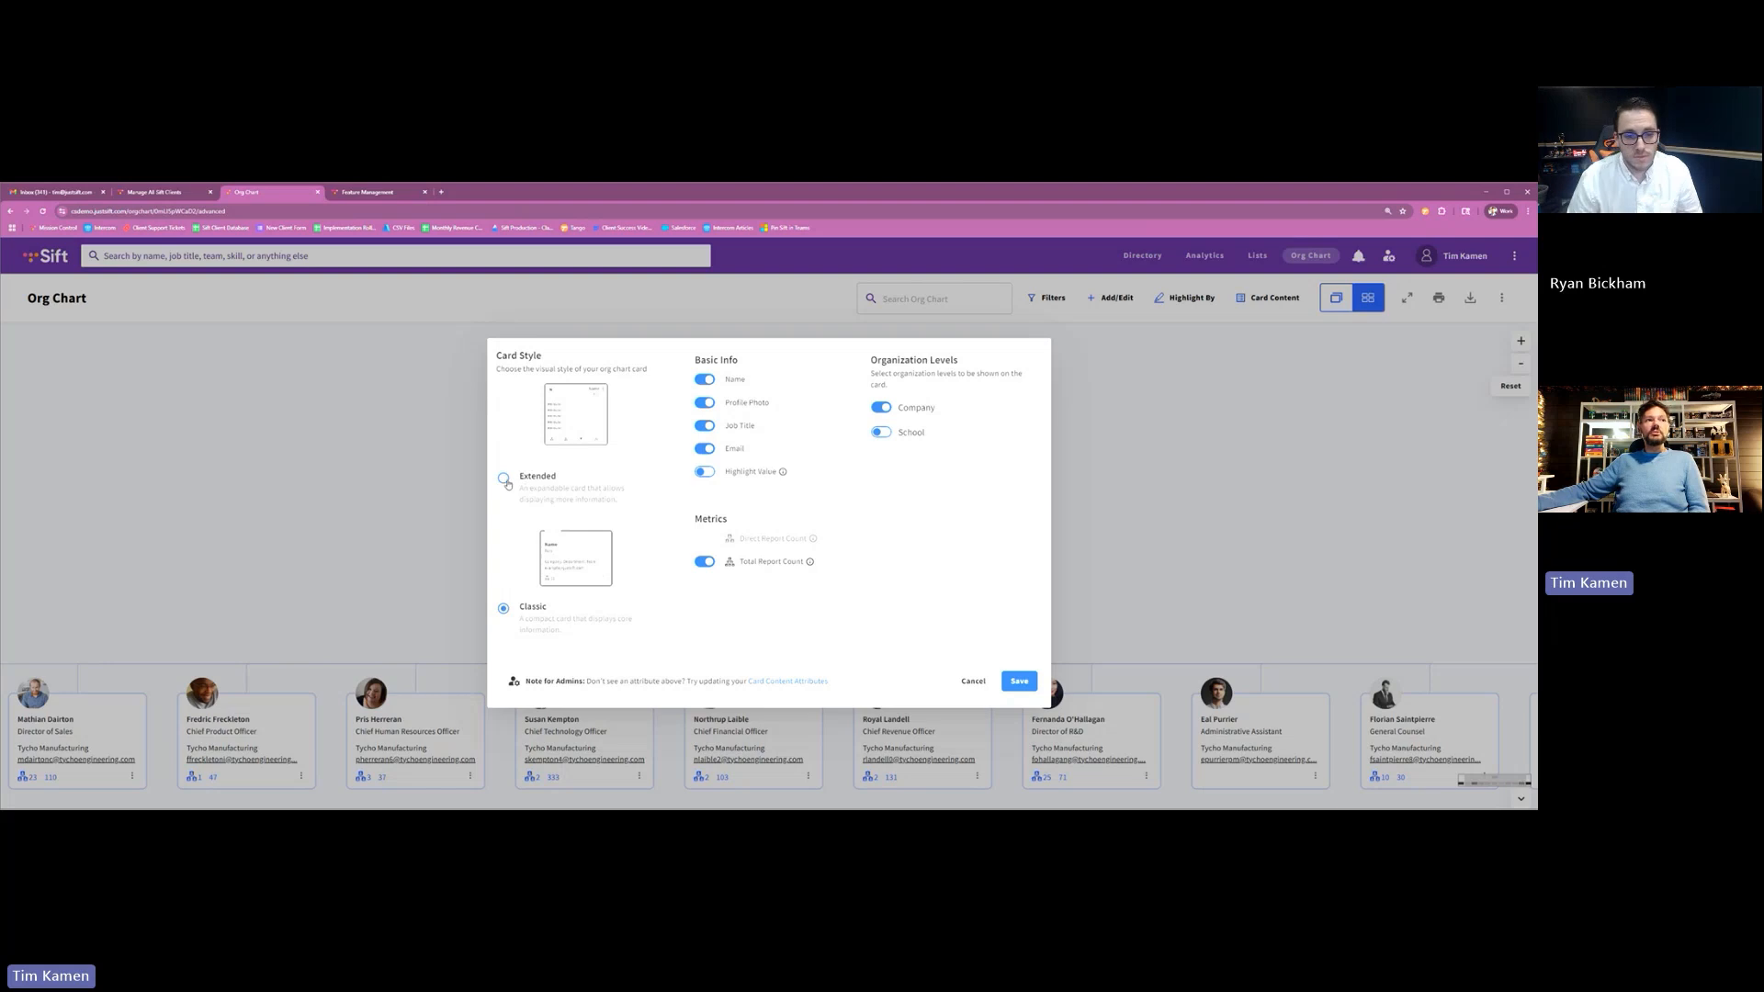
left_click(504, 479)
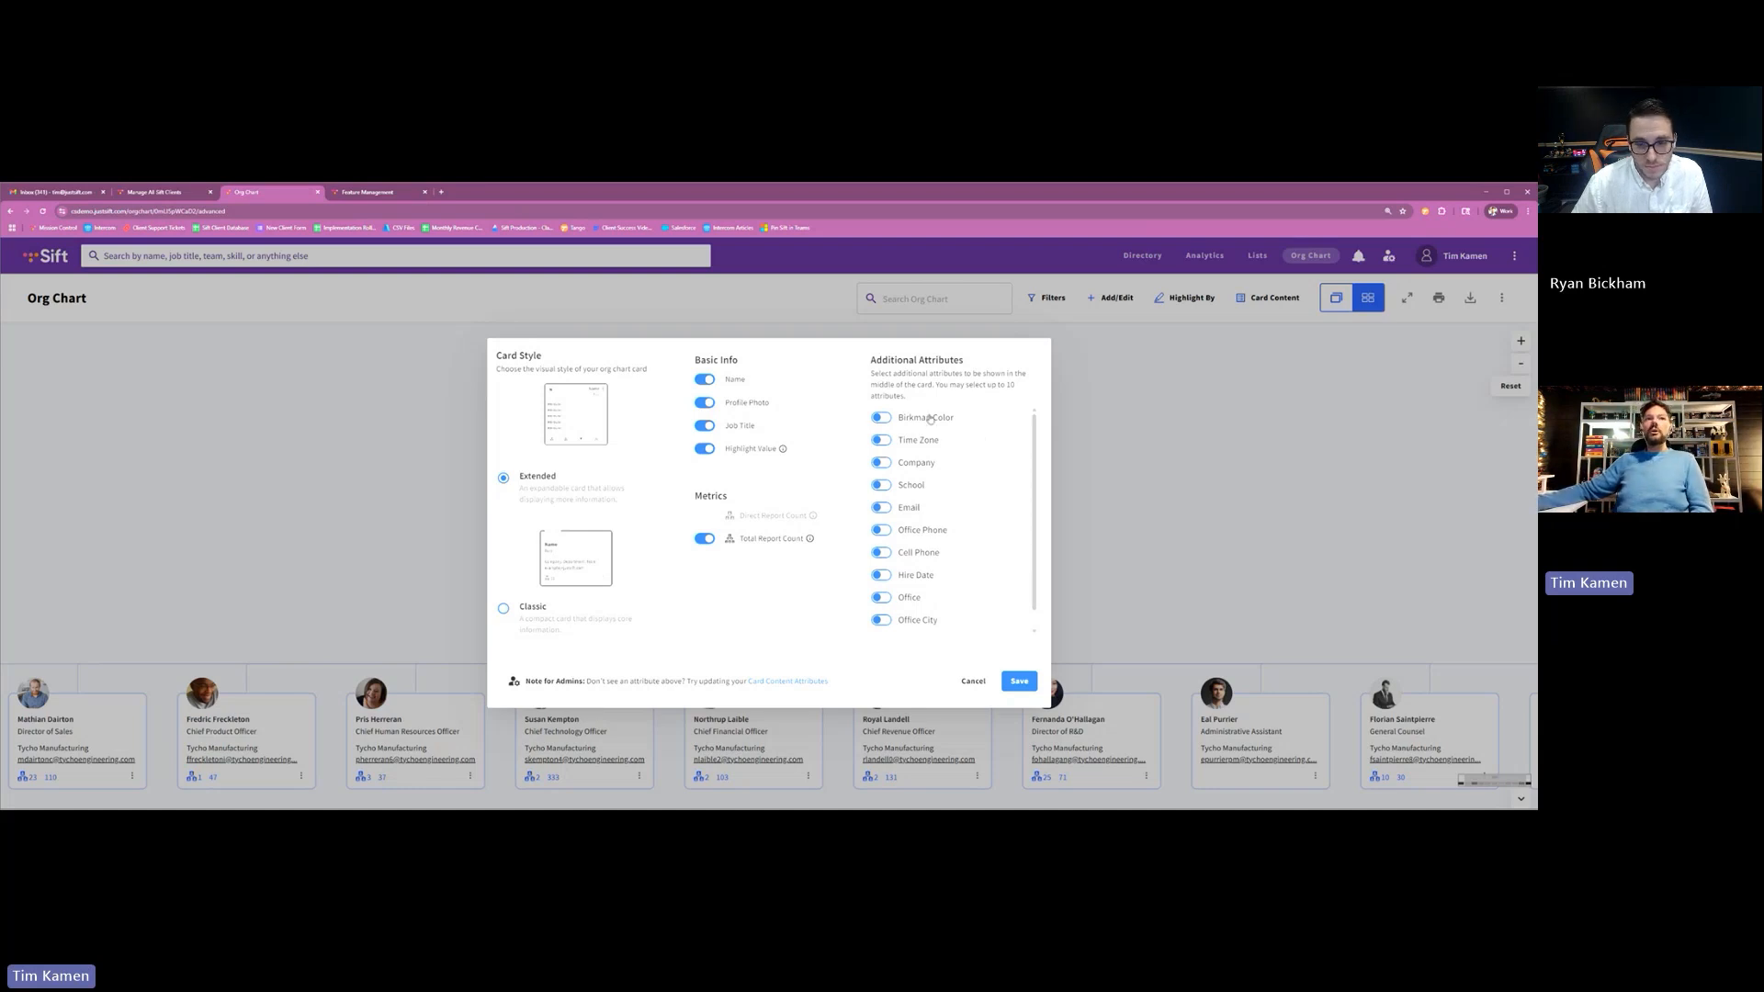
left_click(927, 428)
left_click(921, 442)
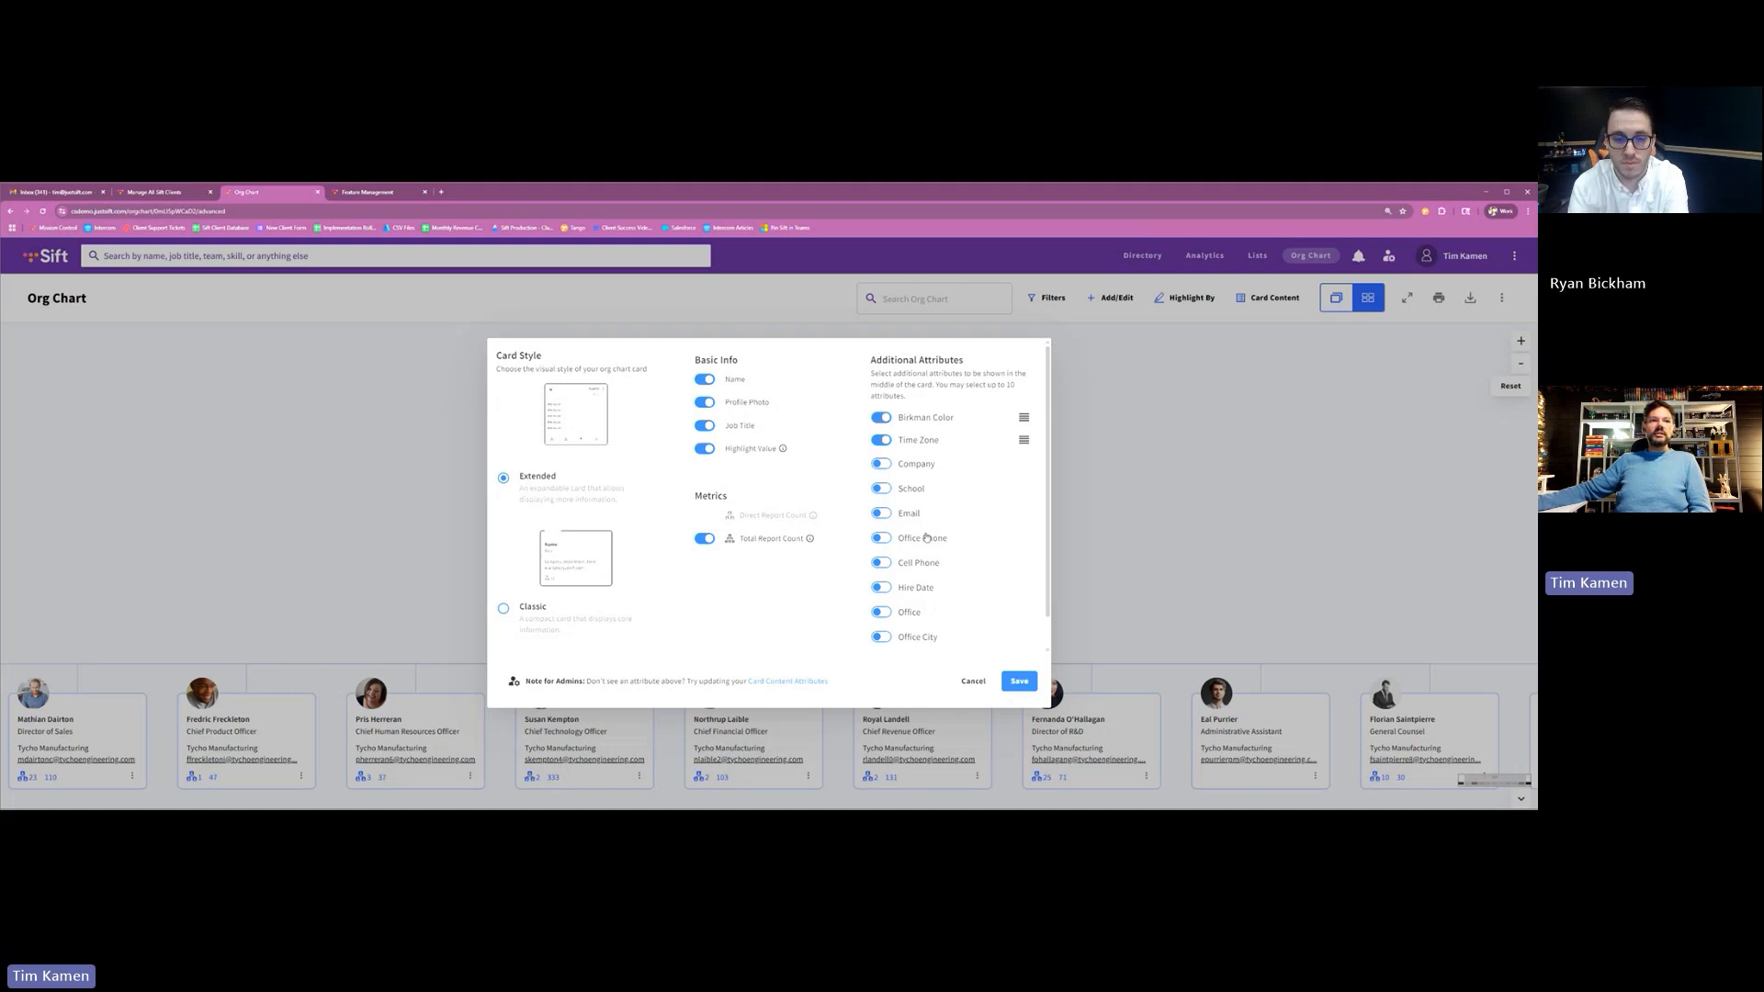
left_click(907, 591)
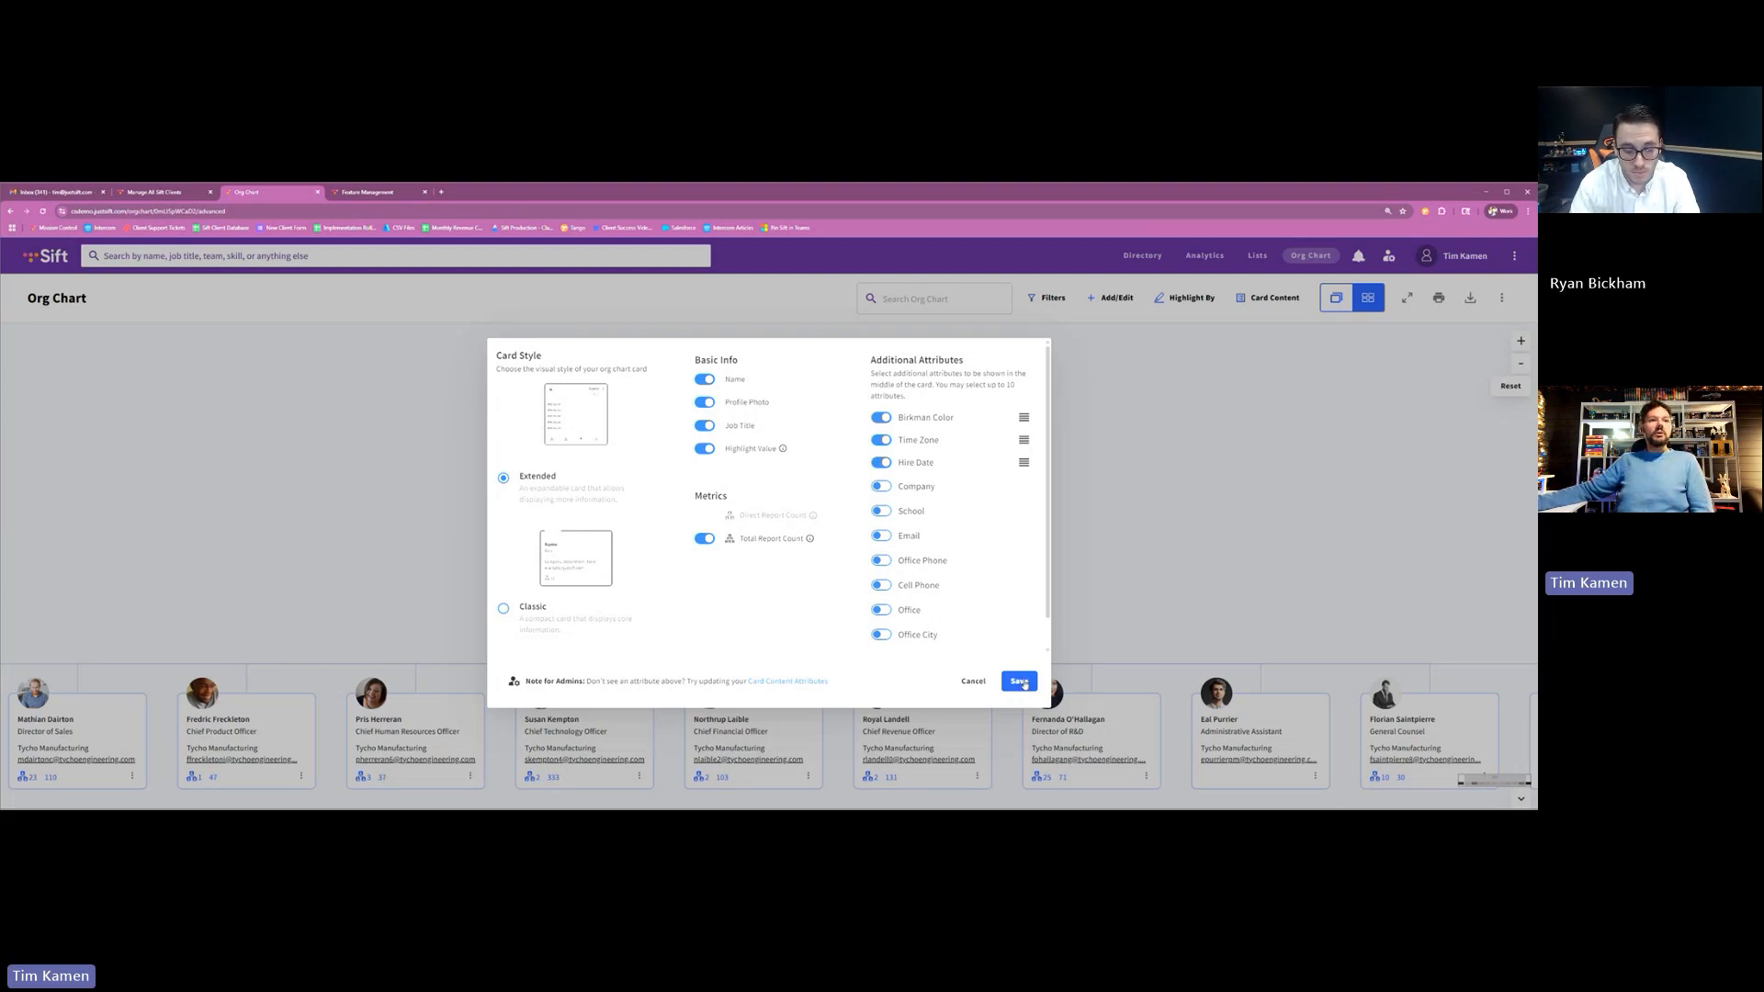
left_click(1024, 685)
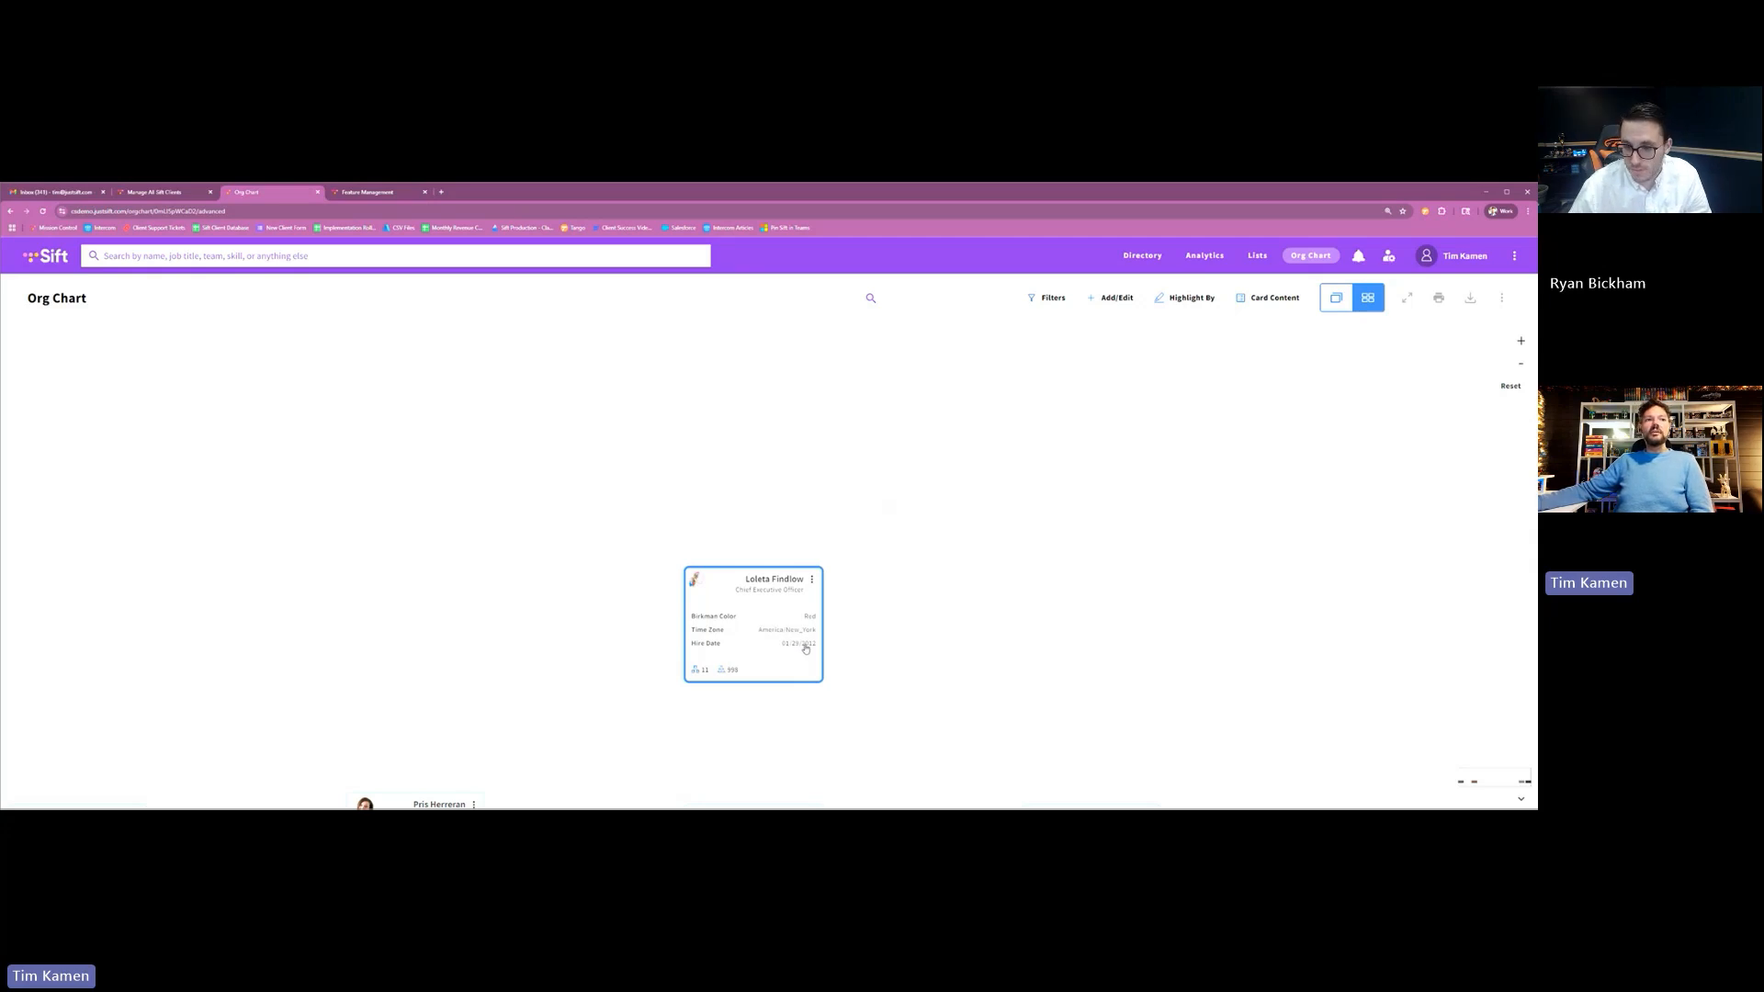
Step: Look over the extended cards of the CEO and direct reports, and switch the org chart to the simple view
left_click_drag(1043, 630, 1090, 456)
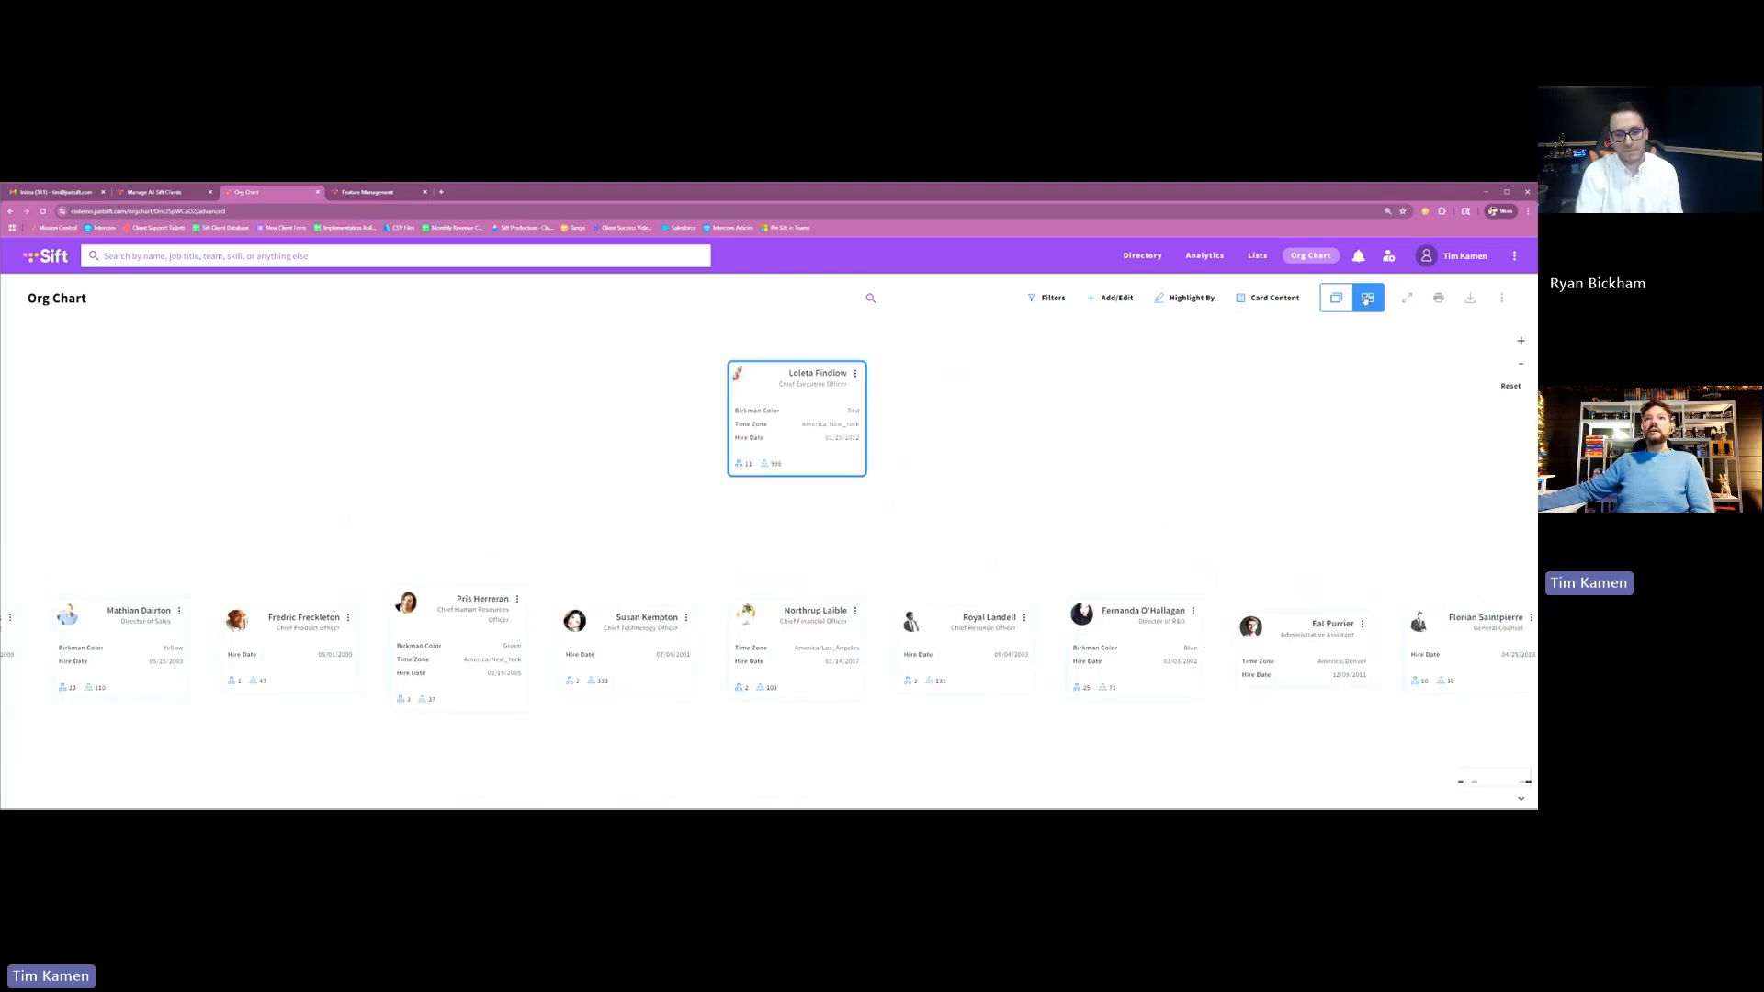
left_click_drag(957, 468, 1017, 500)
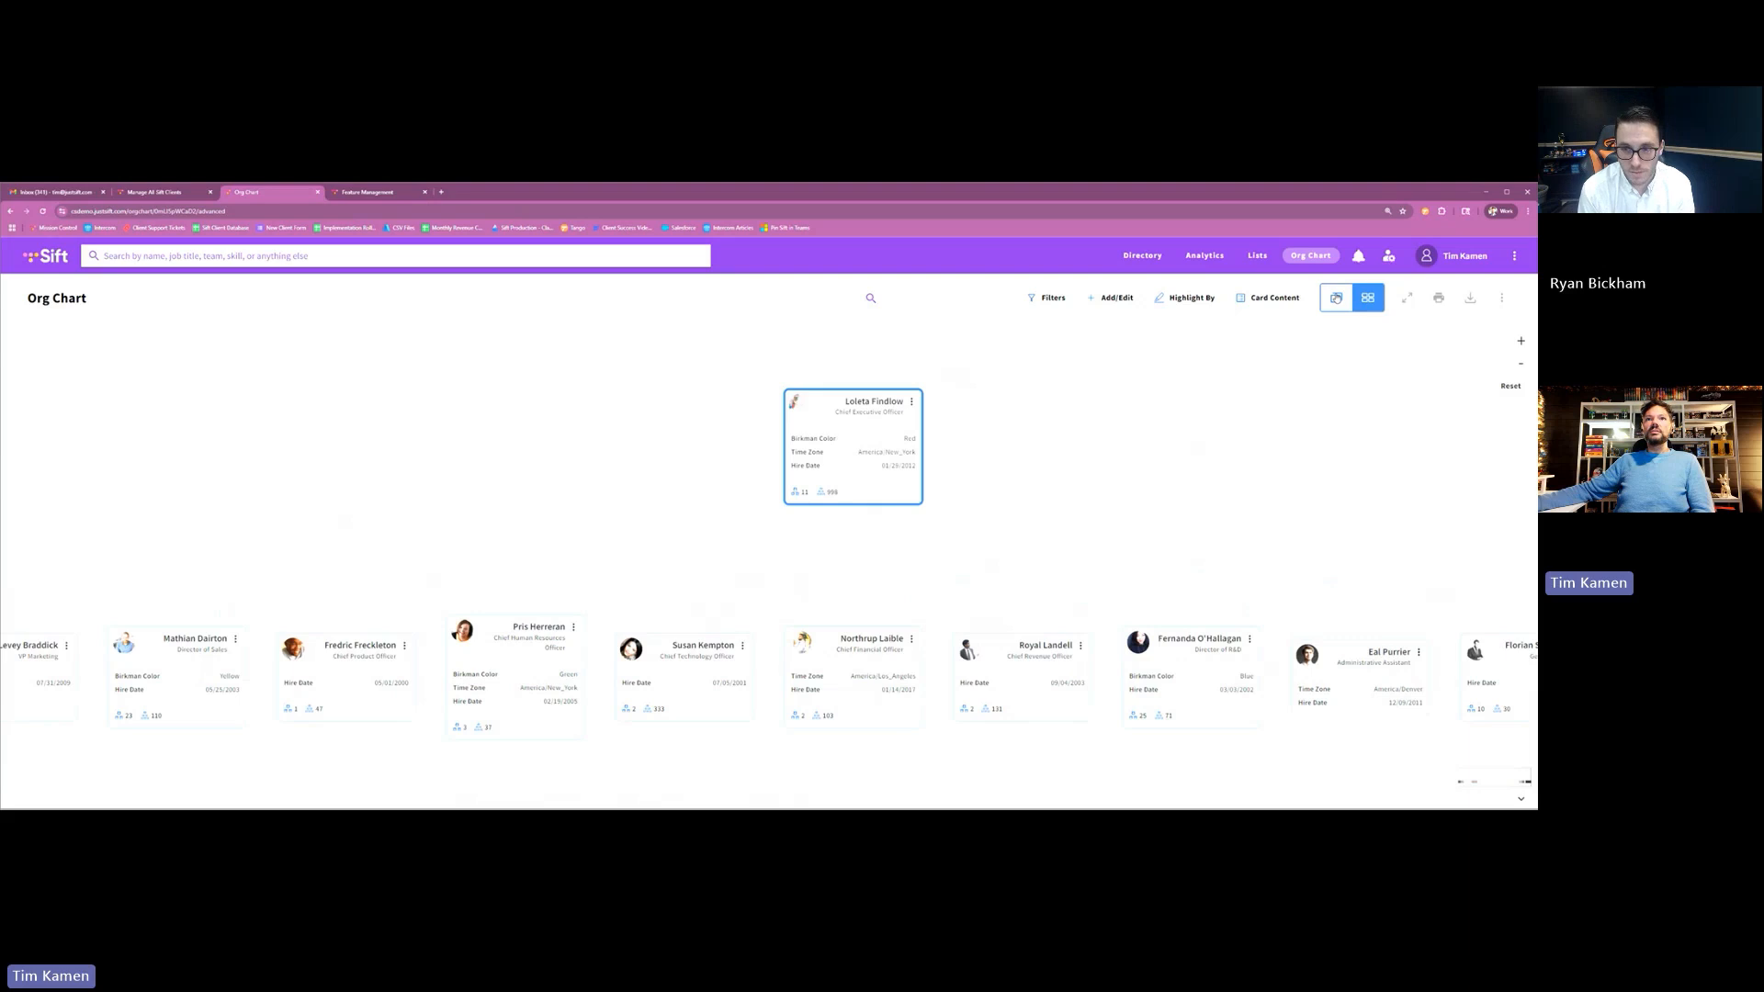
left_click(1336, 298)
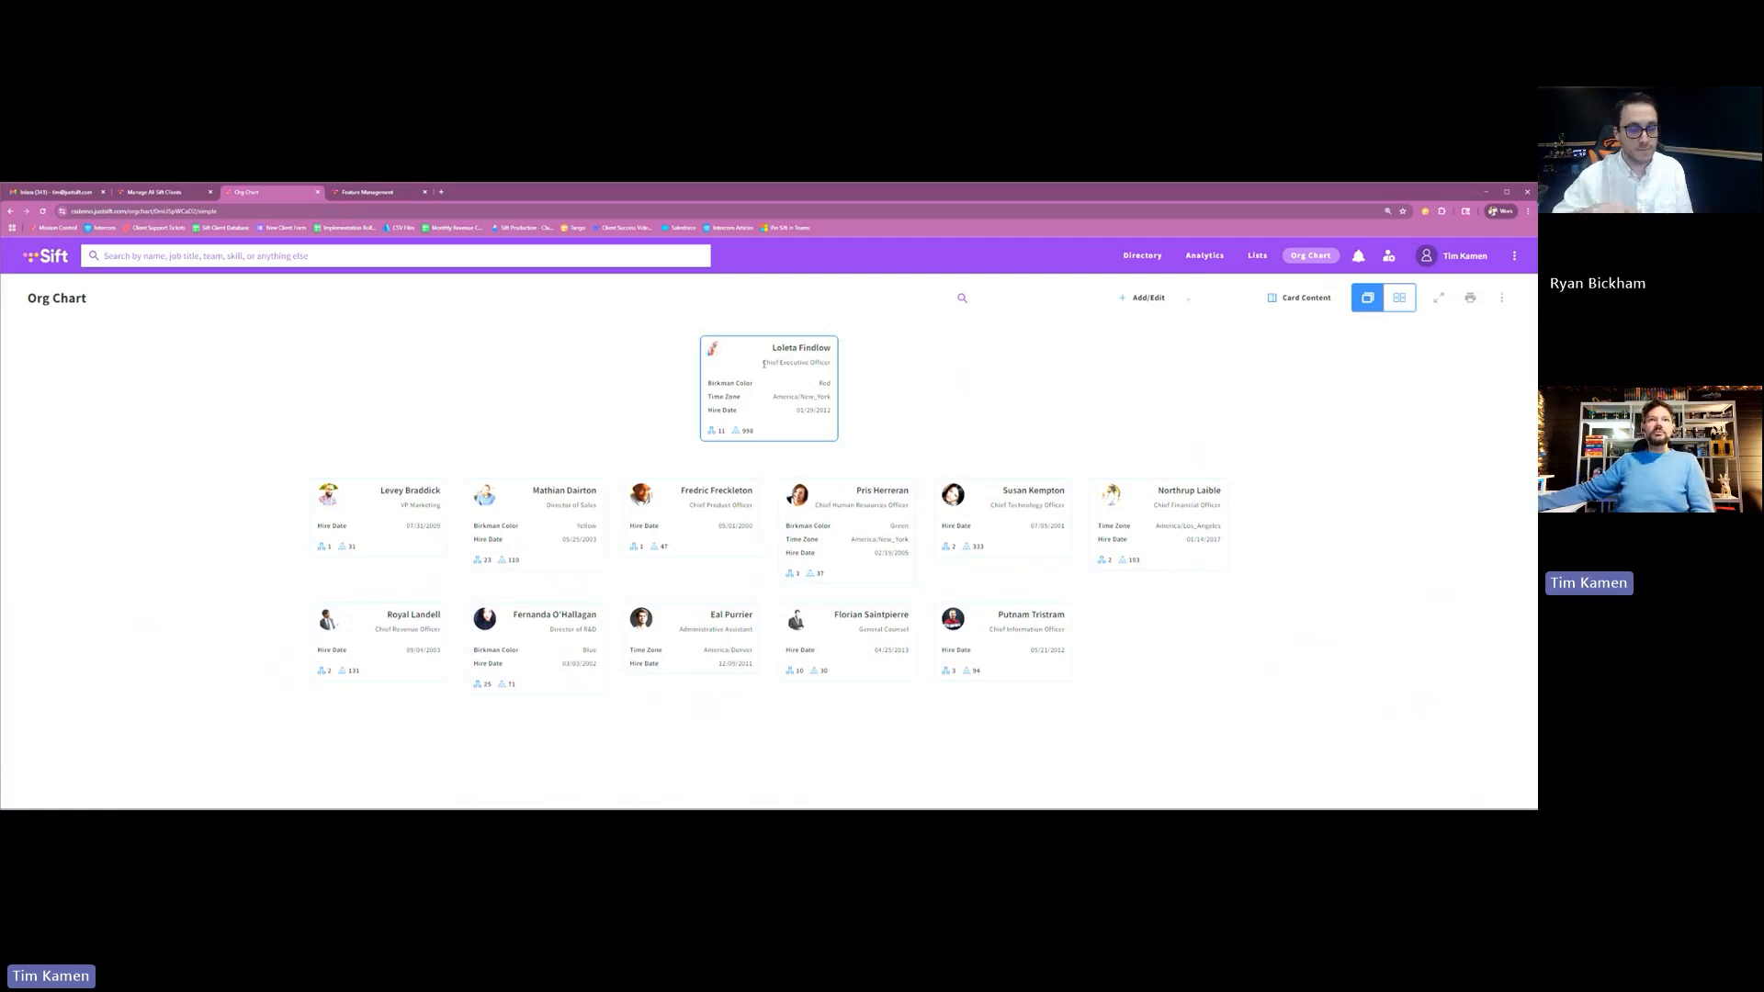
Step: Change the simple org chart view's card style to Classic and save it
left_click(1321, 301)
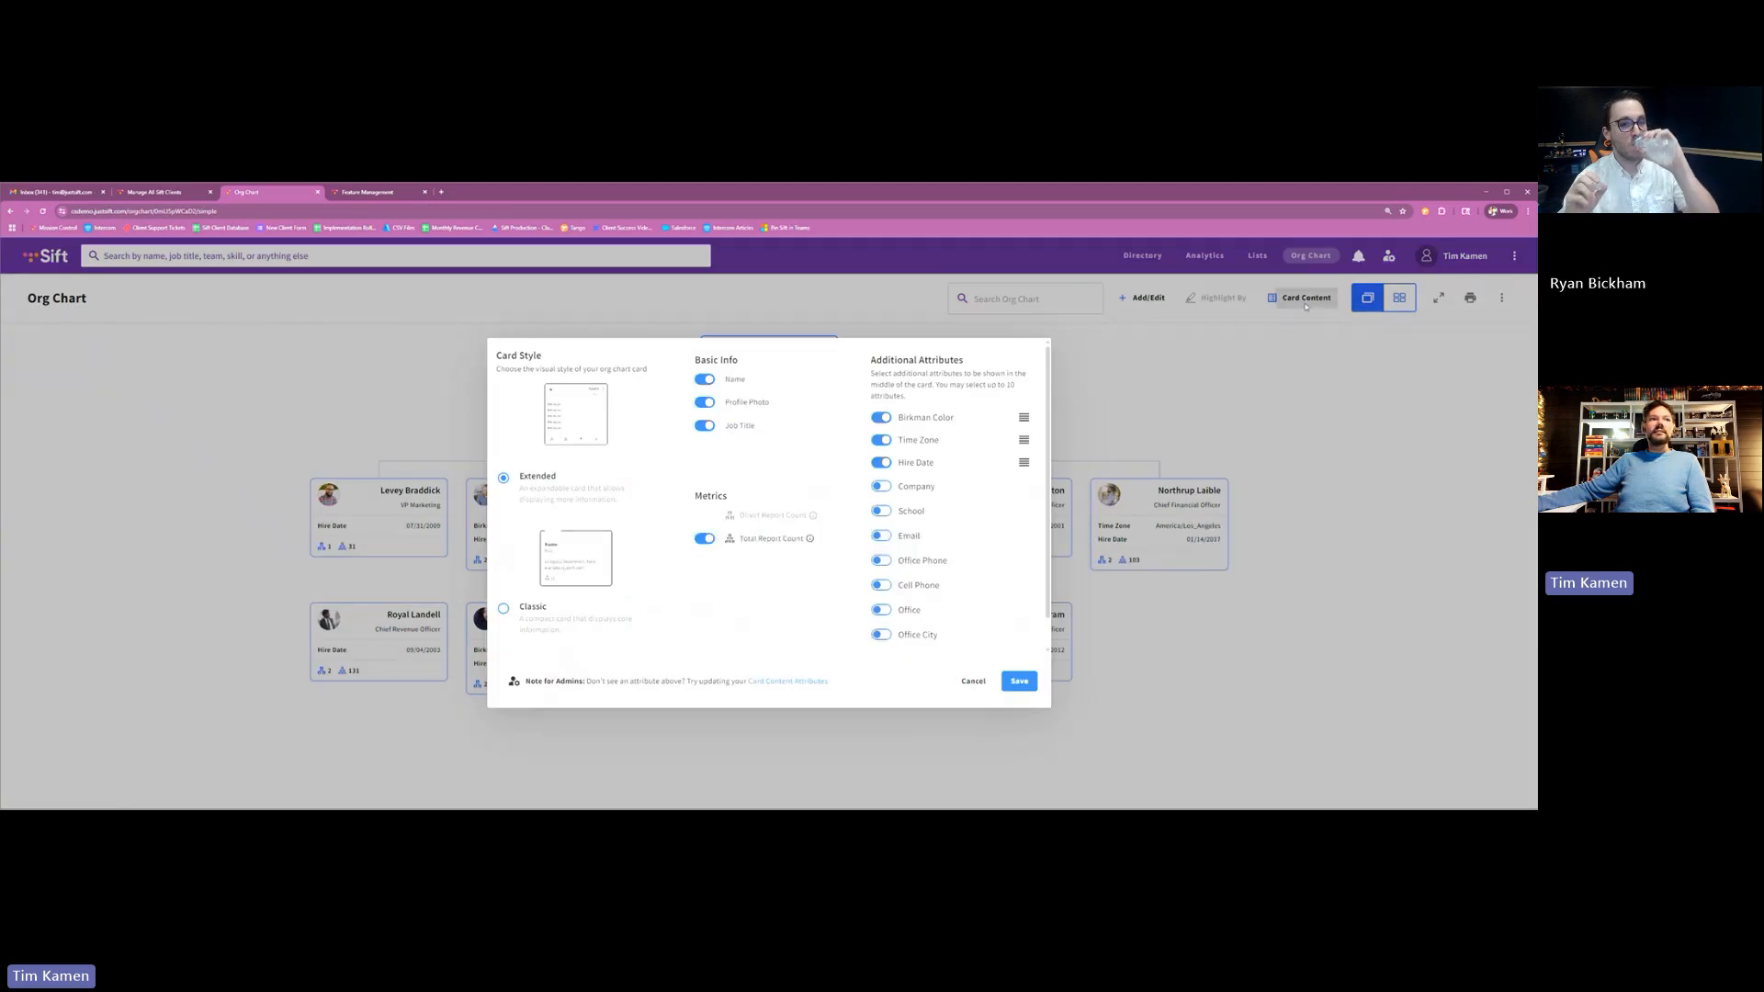
left_click(504, 608)
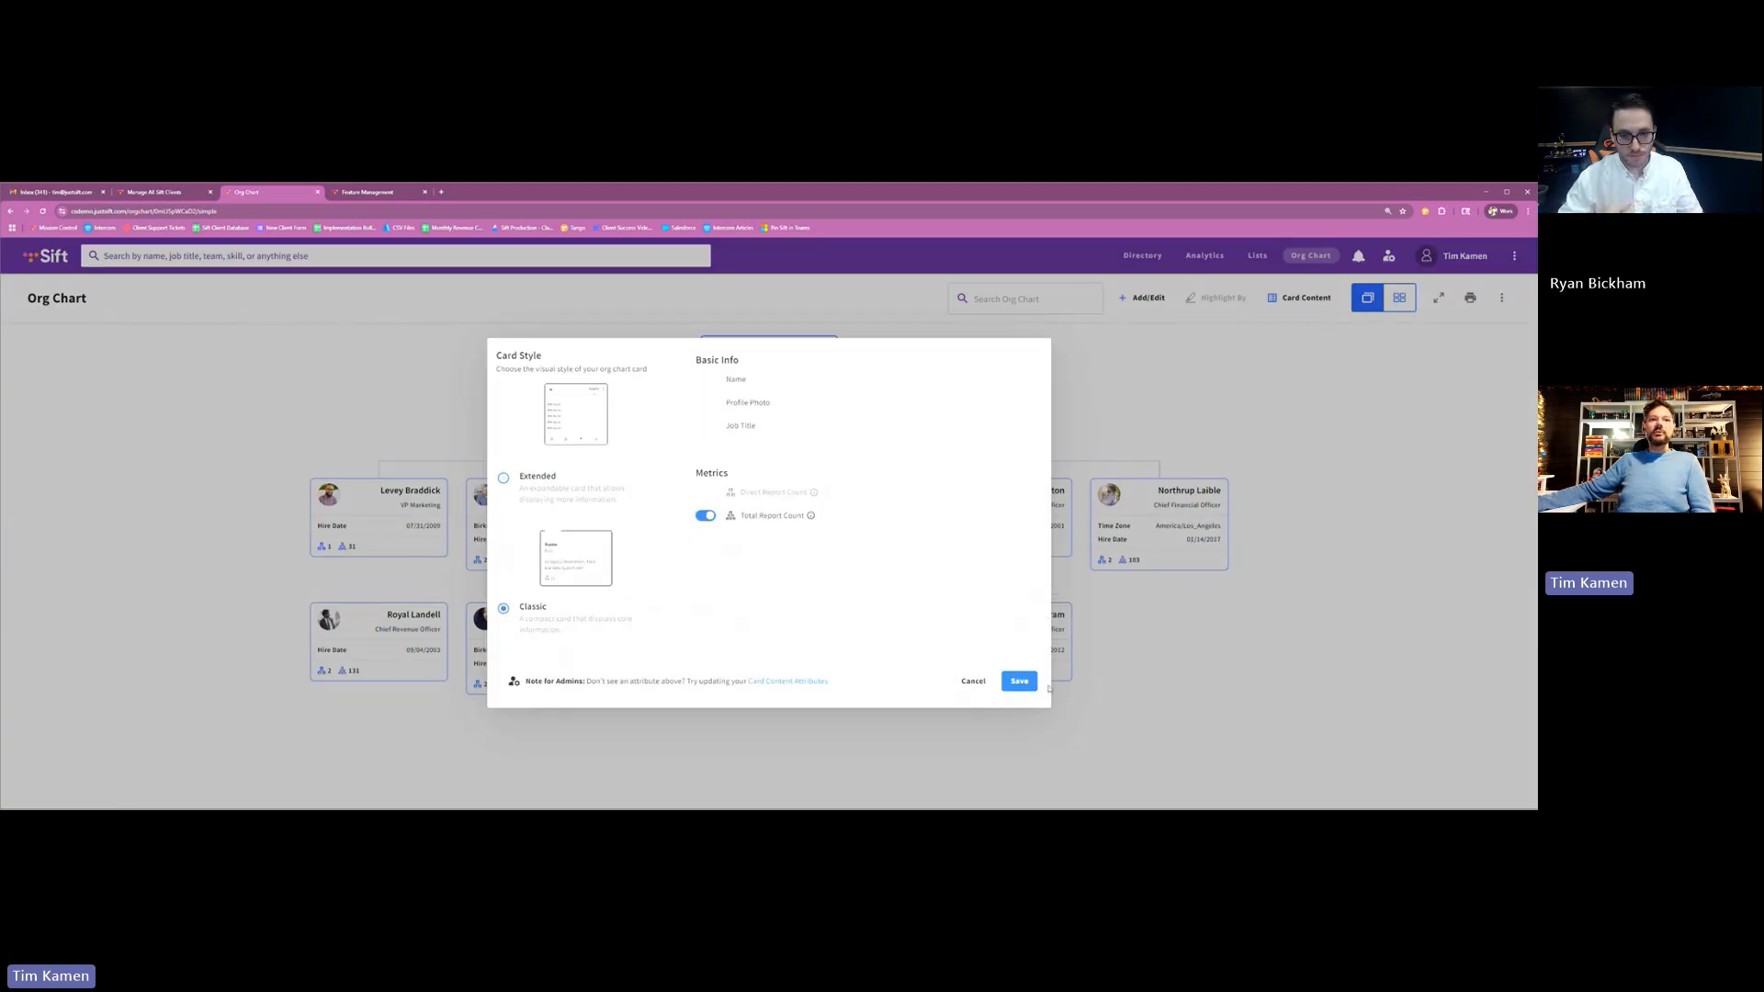
left_click(1019, 682)
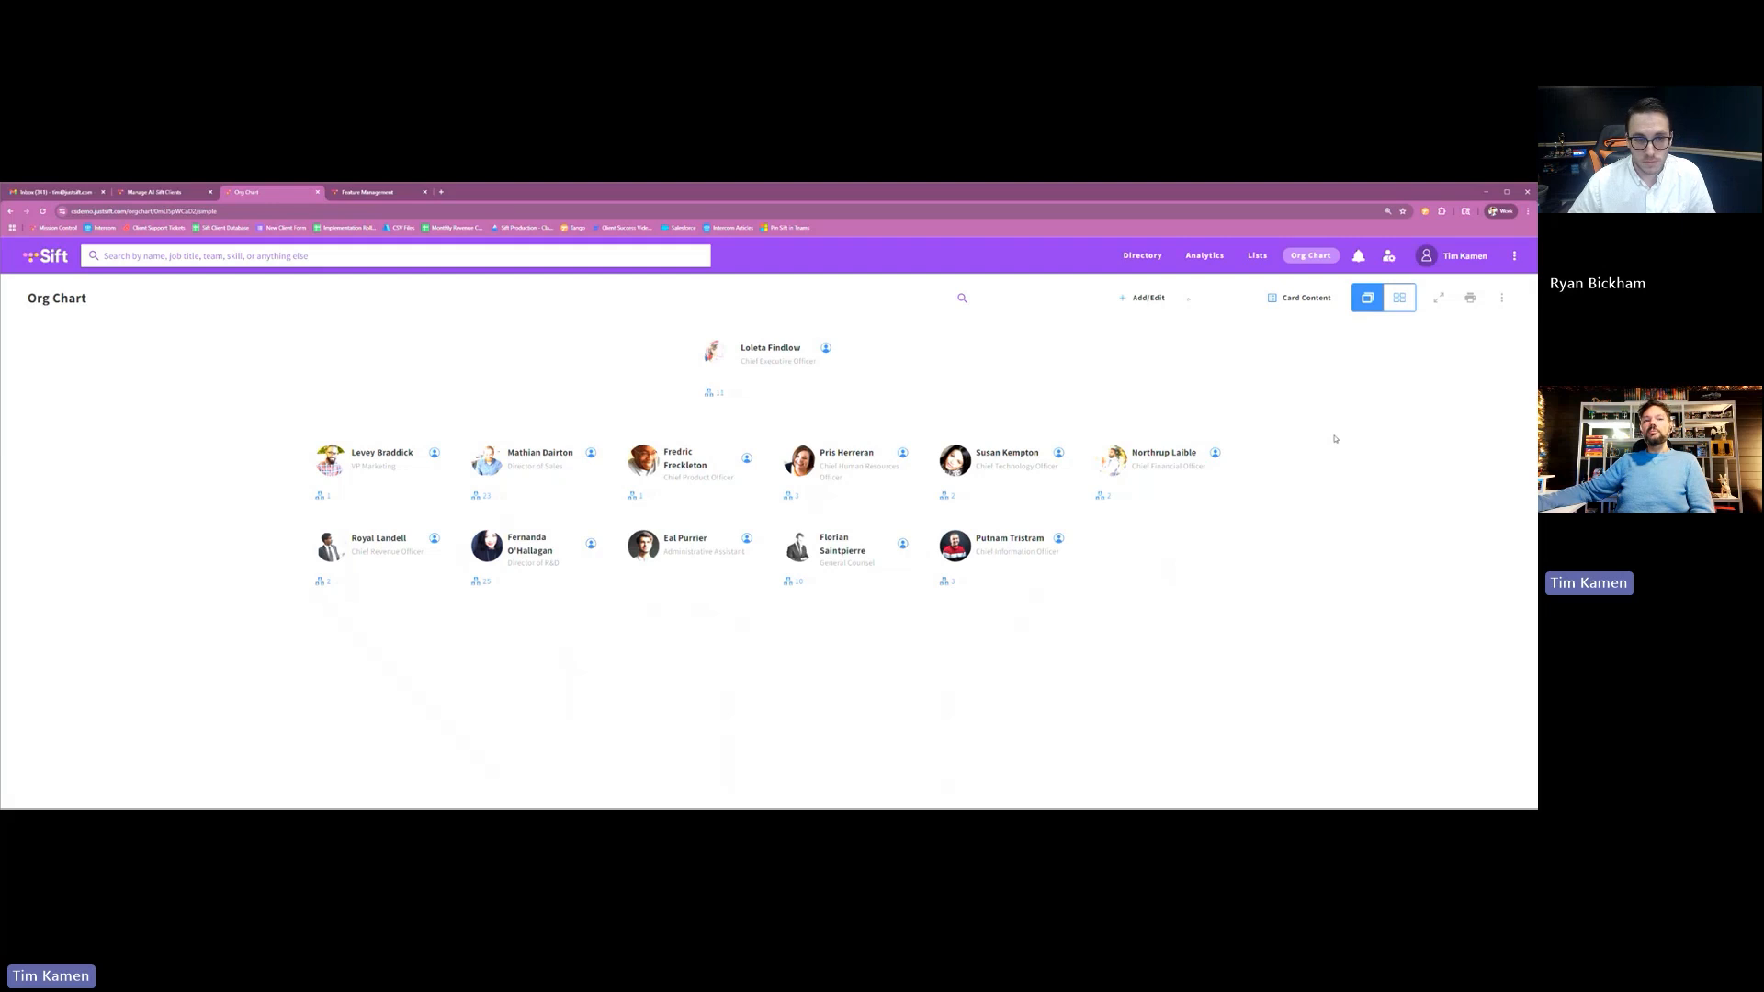
Step: Set the simple org chart view's card style back to Extended and save it
left_click(1305, 298)
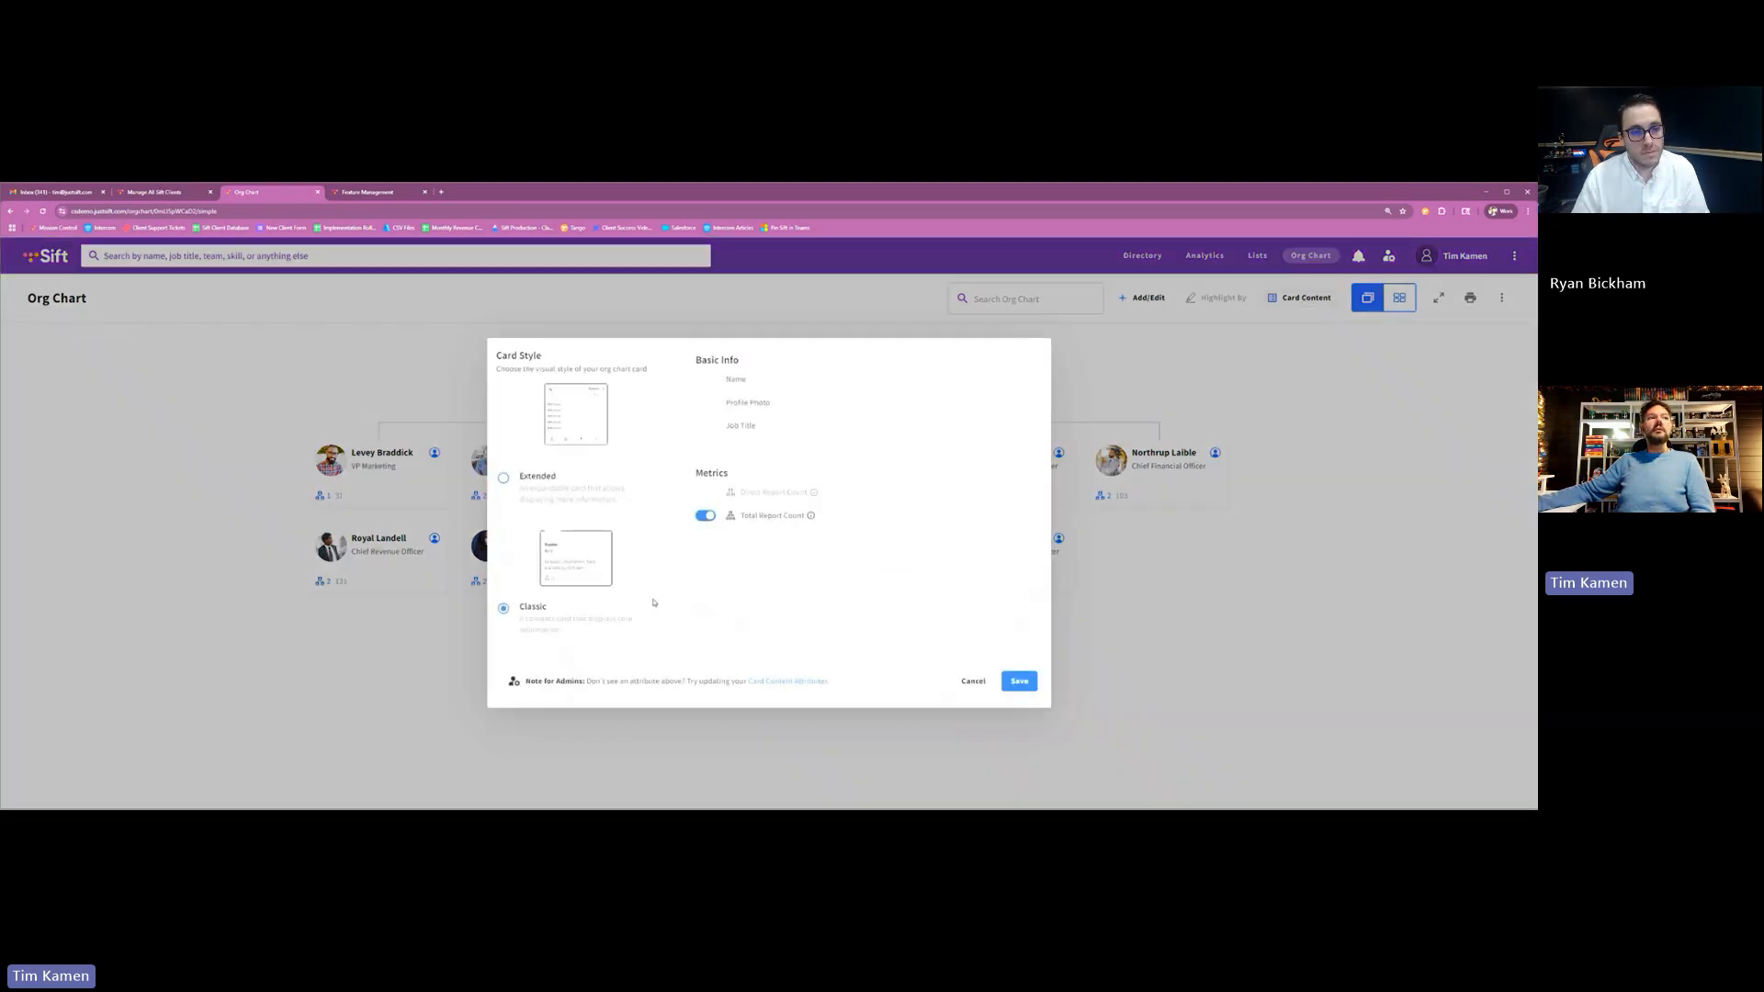
left_click(514, 478)
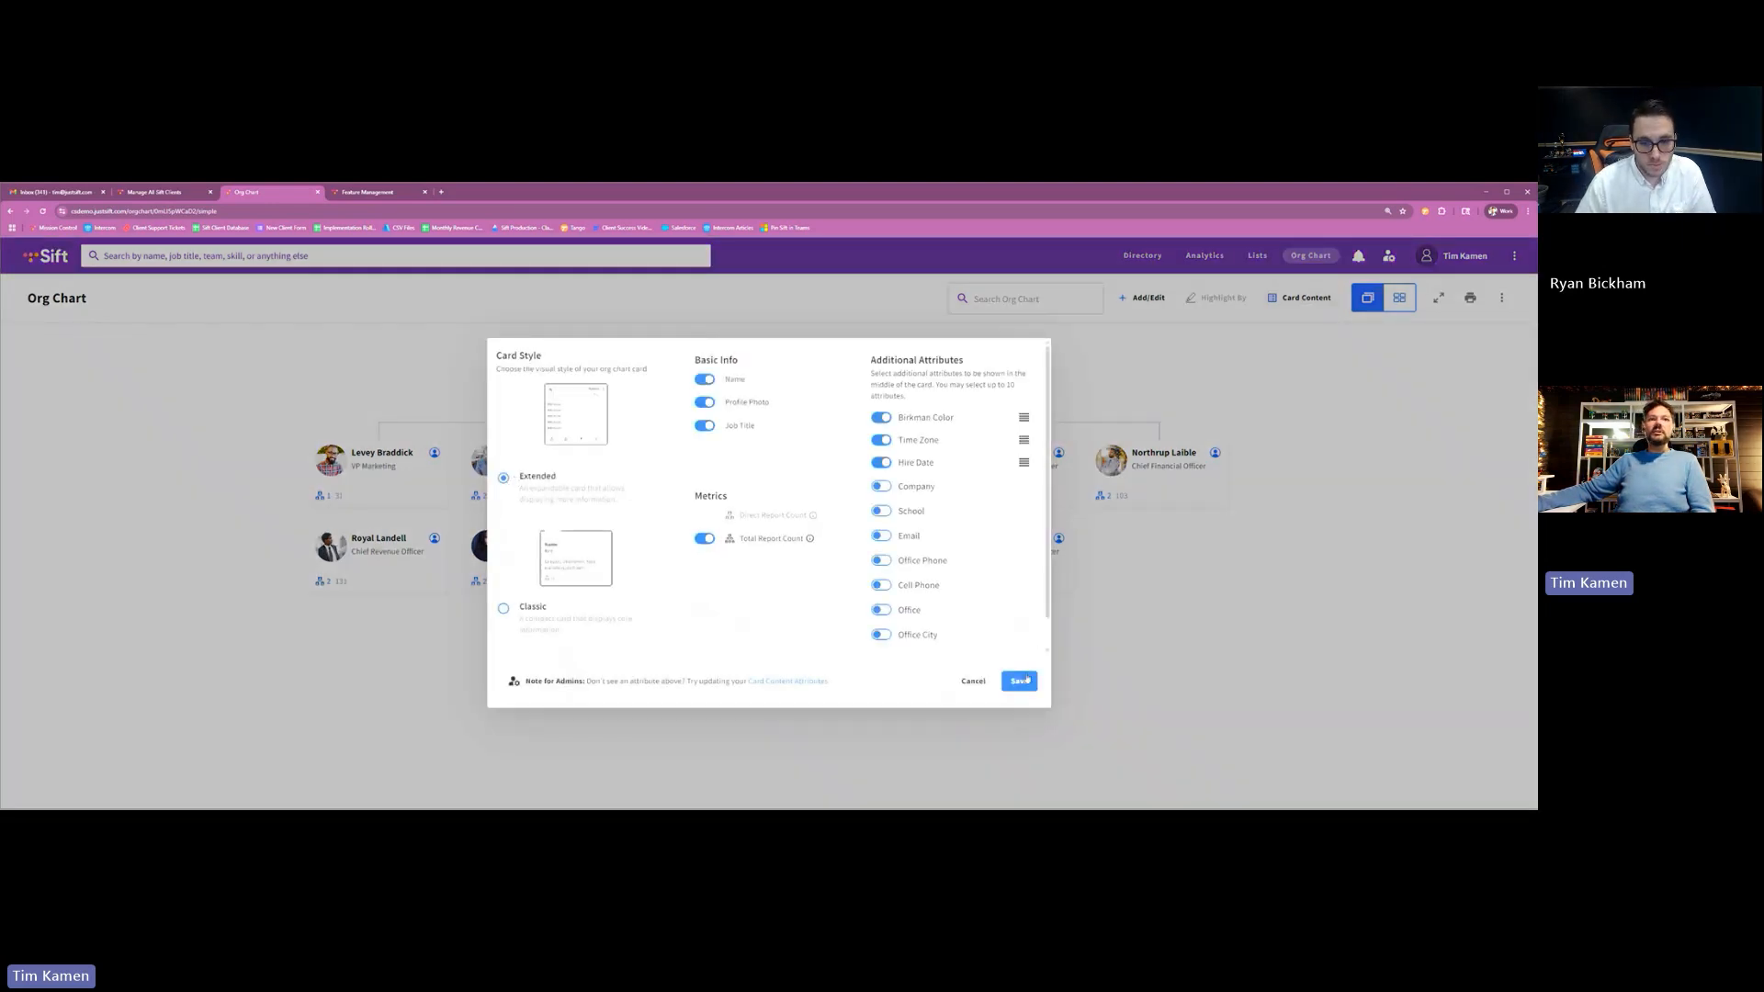
left_click(1027, 680)
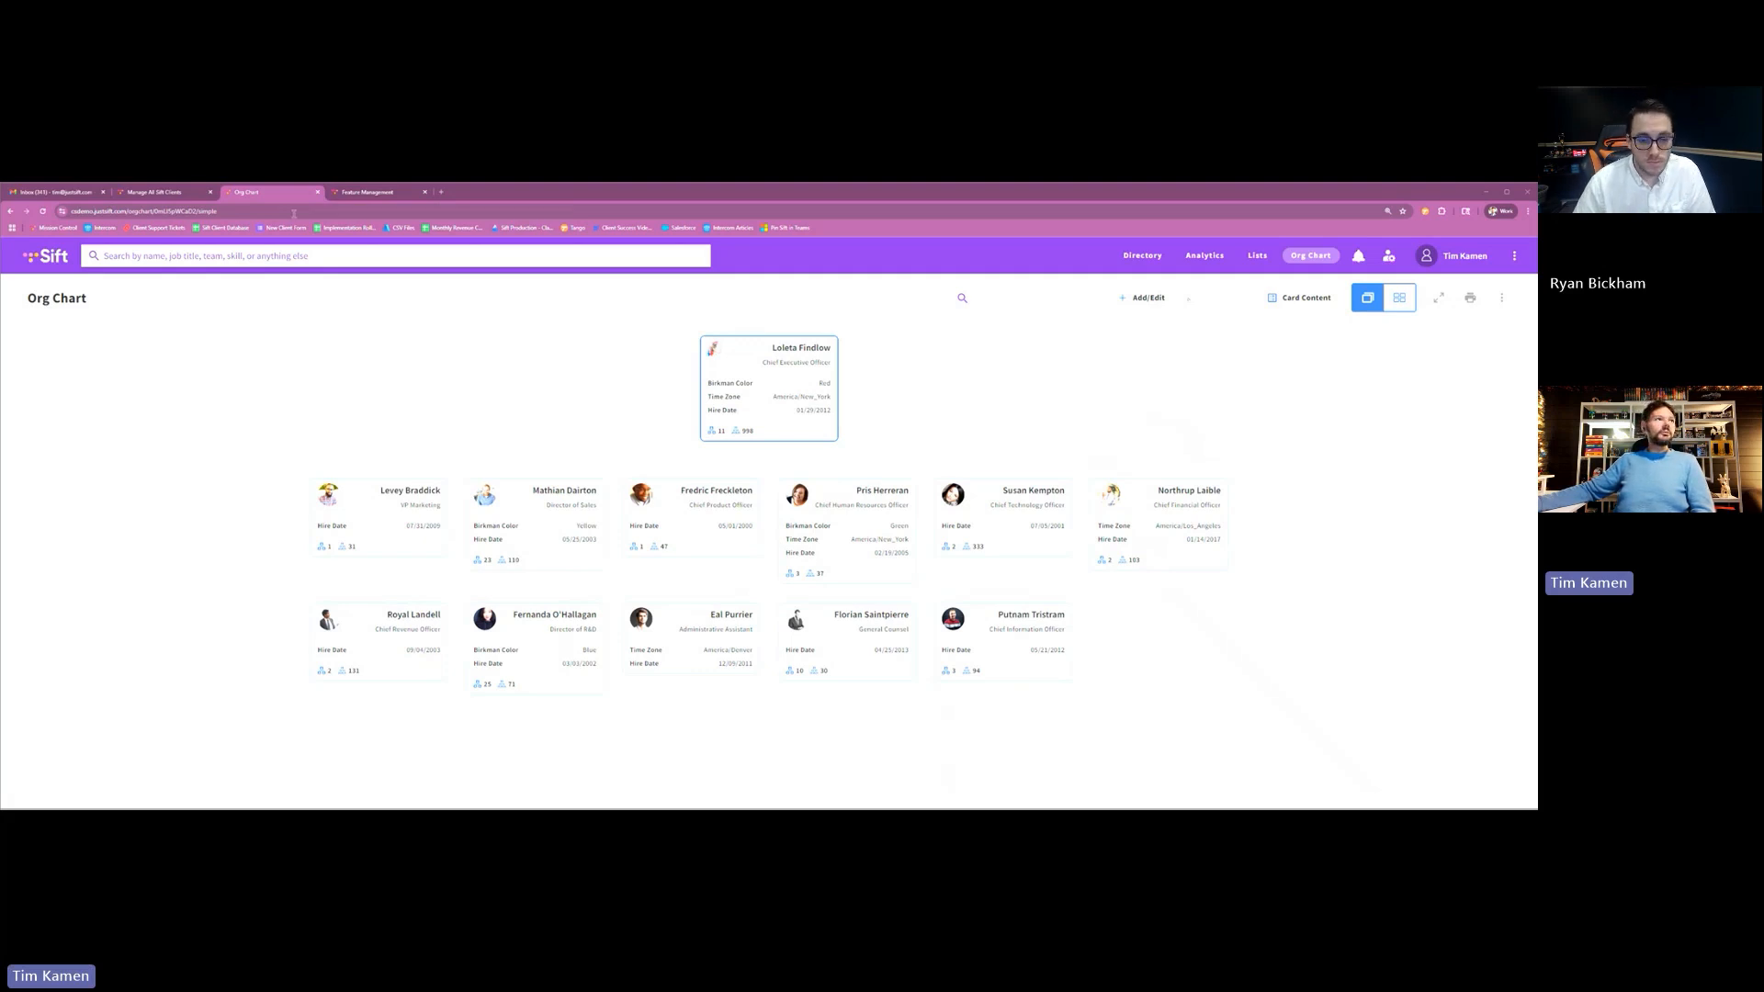
Step: Return to the org chart settings in Feature Management
left_click(363, 194)
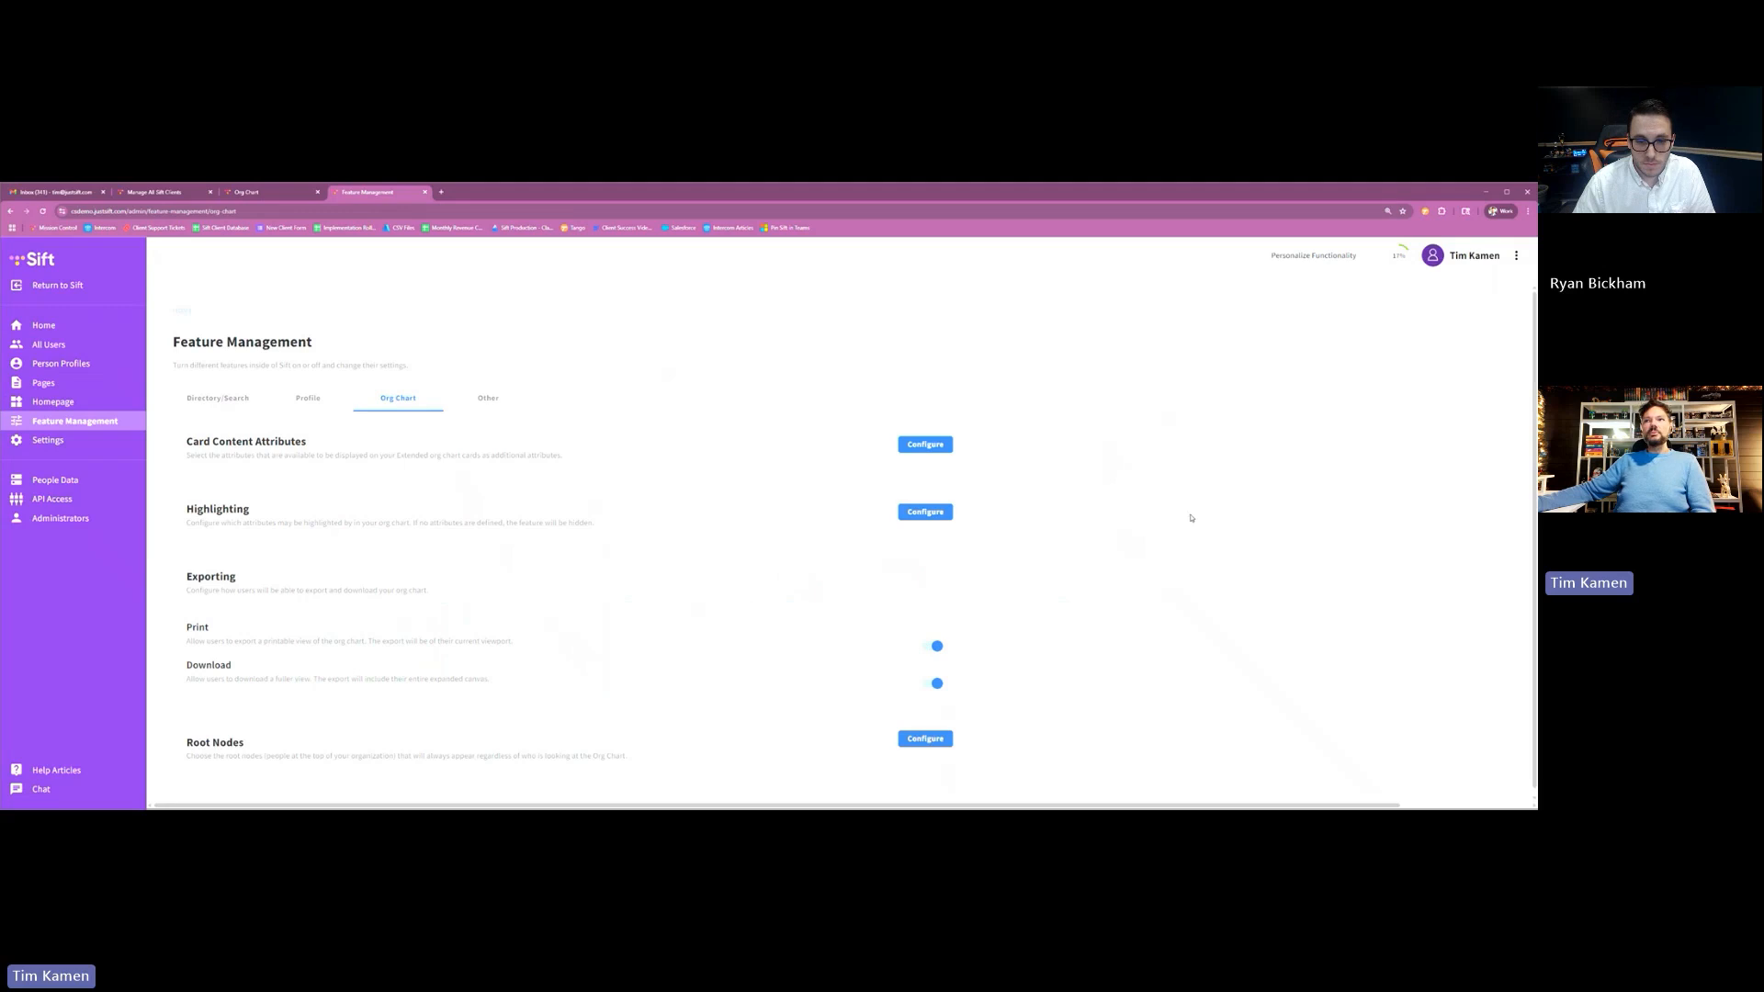